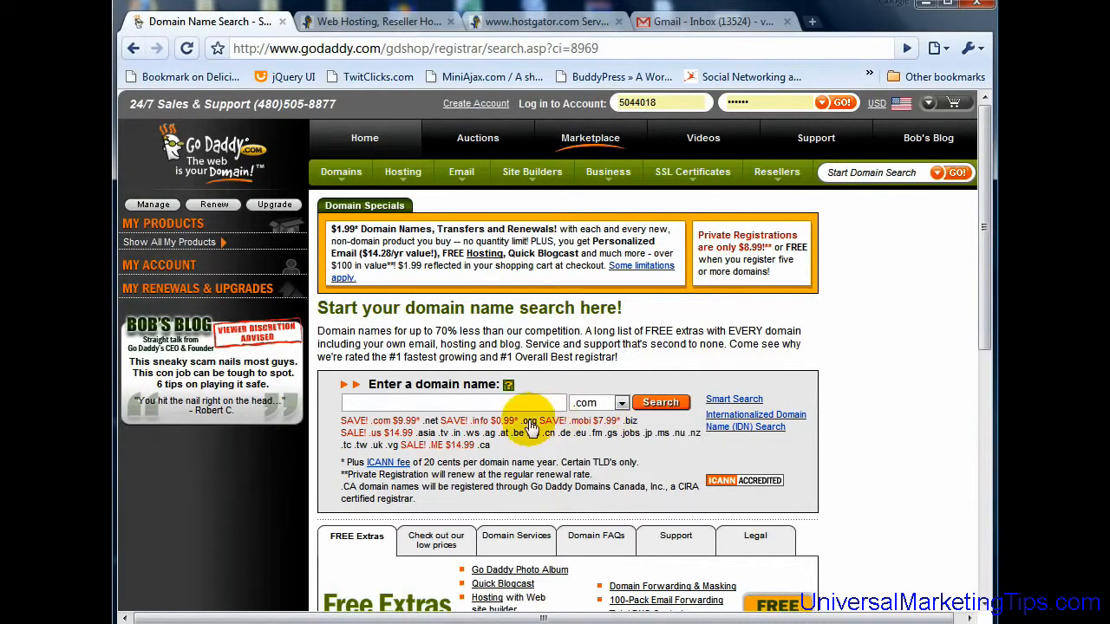
Step: Log in to GoDaddy by pasting the customer number into the login field and entering the password
{"action": "left_click", "coordinate": [428, 406]}
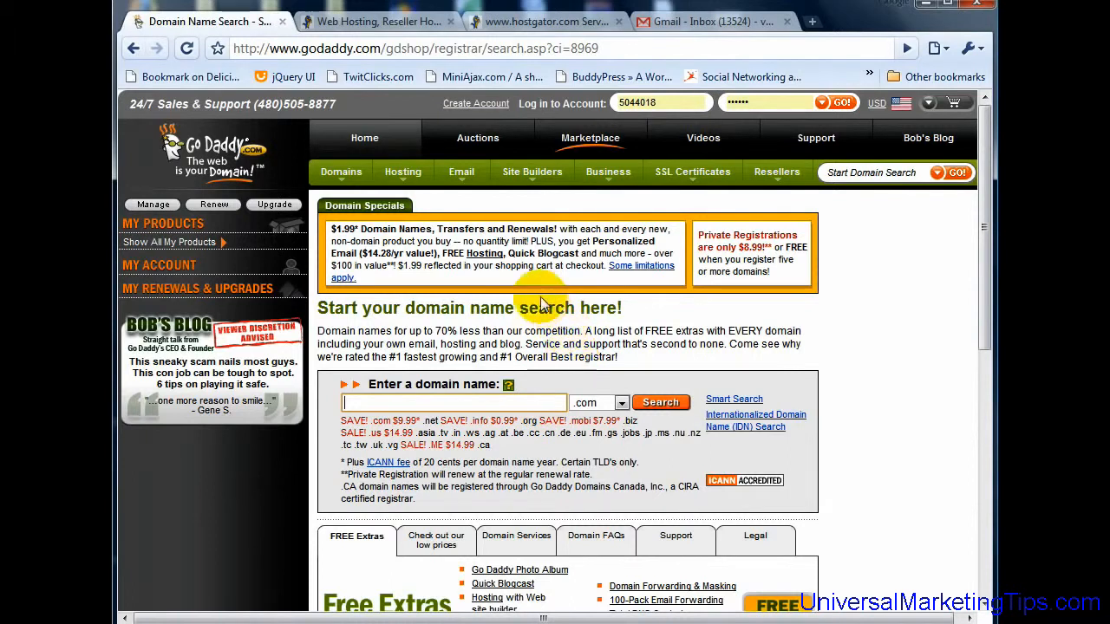
{"action": "left_click", "coordinate": [458, 405]}
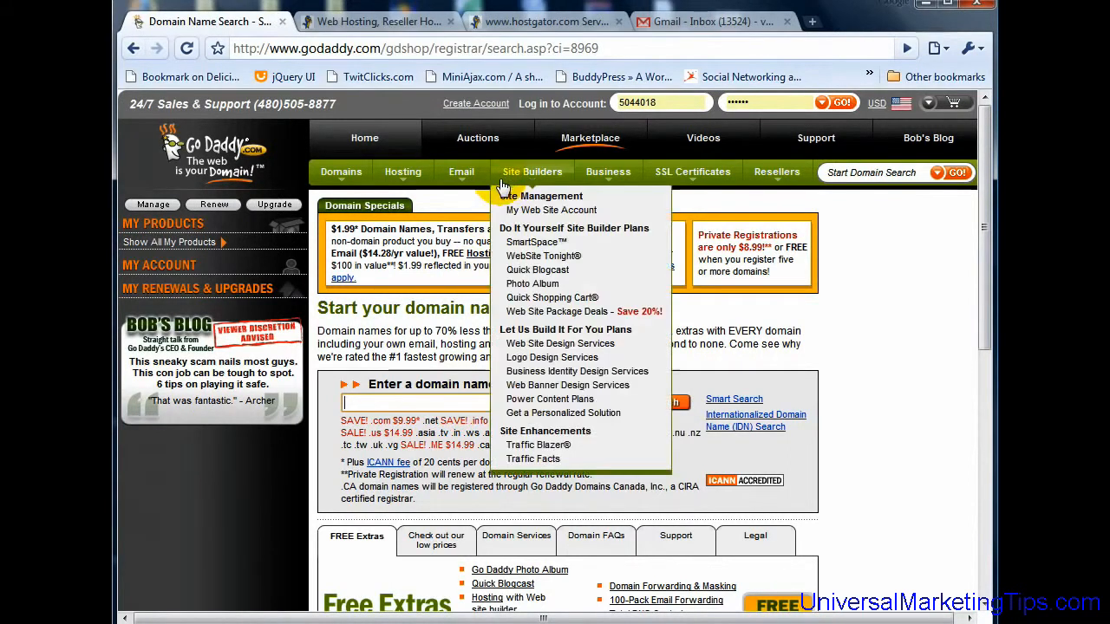
{"action": "mouse_move", "coordinate": [620, 106]}
{"action": "double_click", "coordinate": [654, 101]}
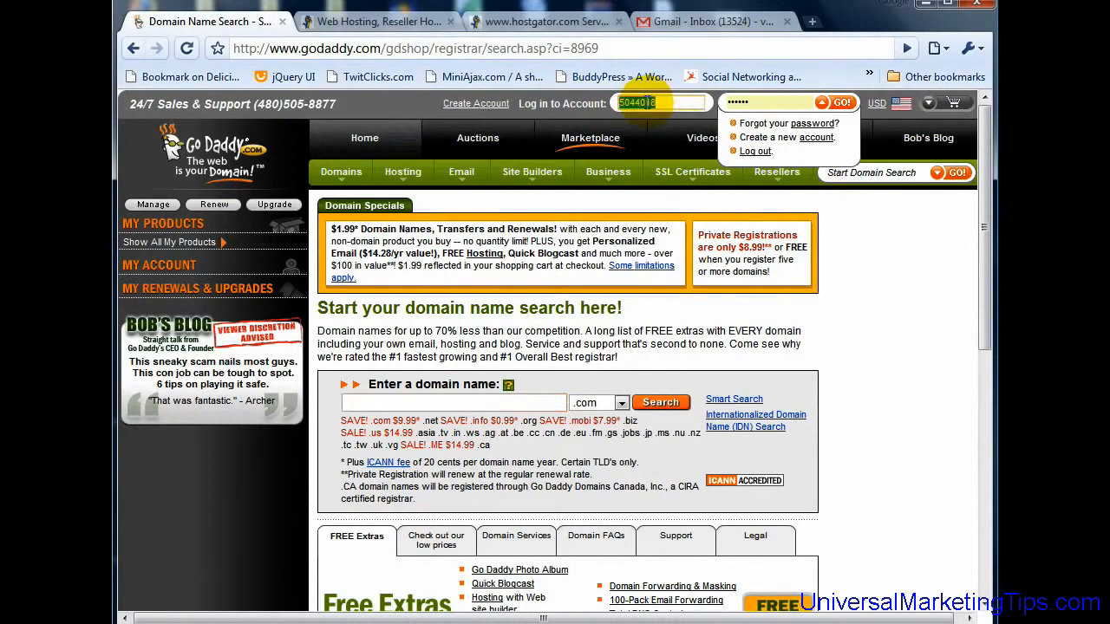
{"action": "right_click", "coordinate": [655, 101]}
{"action": "left_click", "coordinate": [696, 197]}
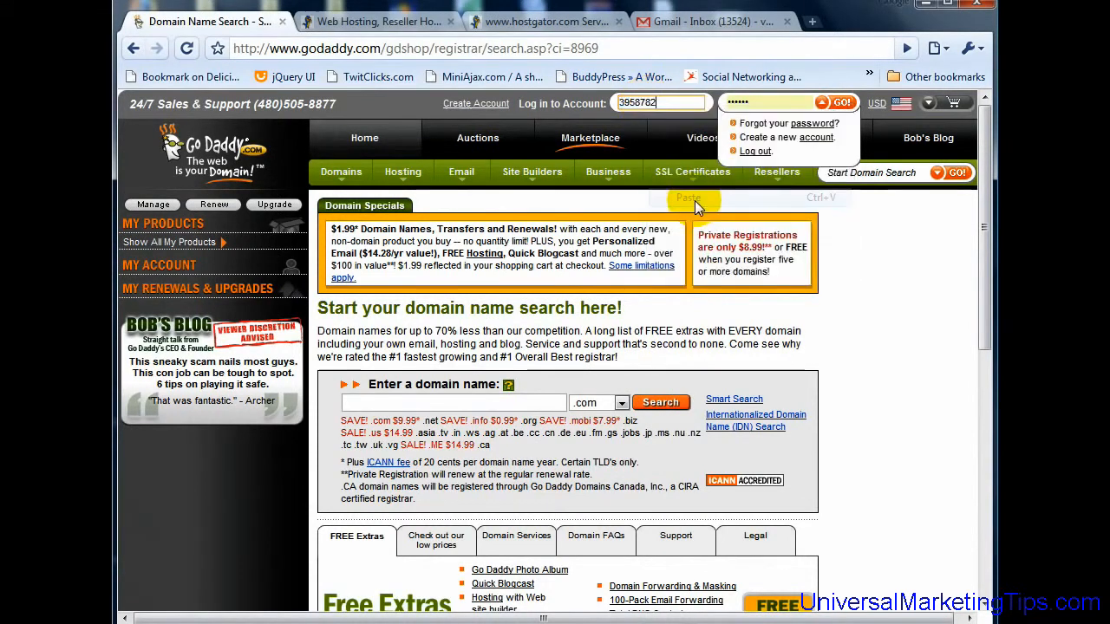
{"action": "double_click", "coordinate": [738, 103]}
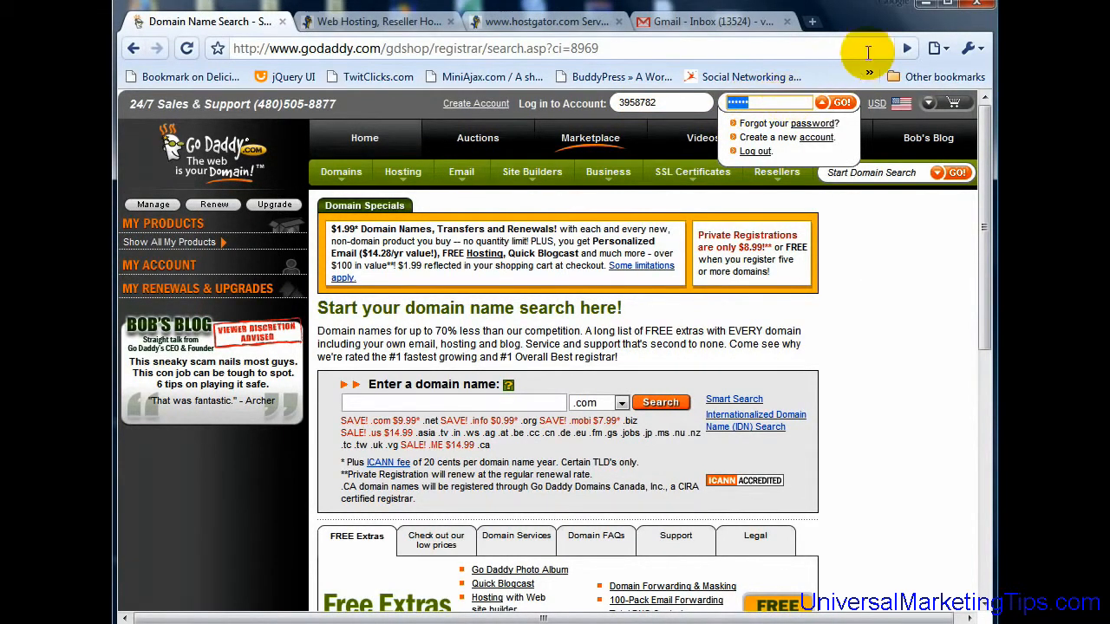
{"action": "type", "text": "********"}
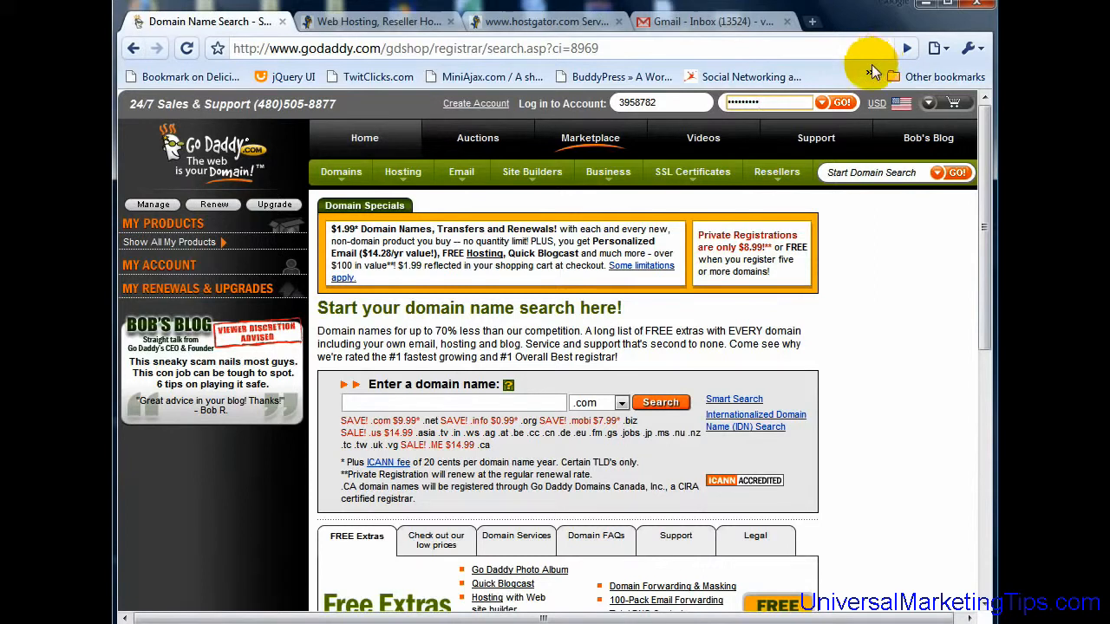
{"action": "left_click", "coordinate": [842, 104]}
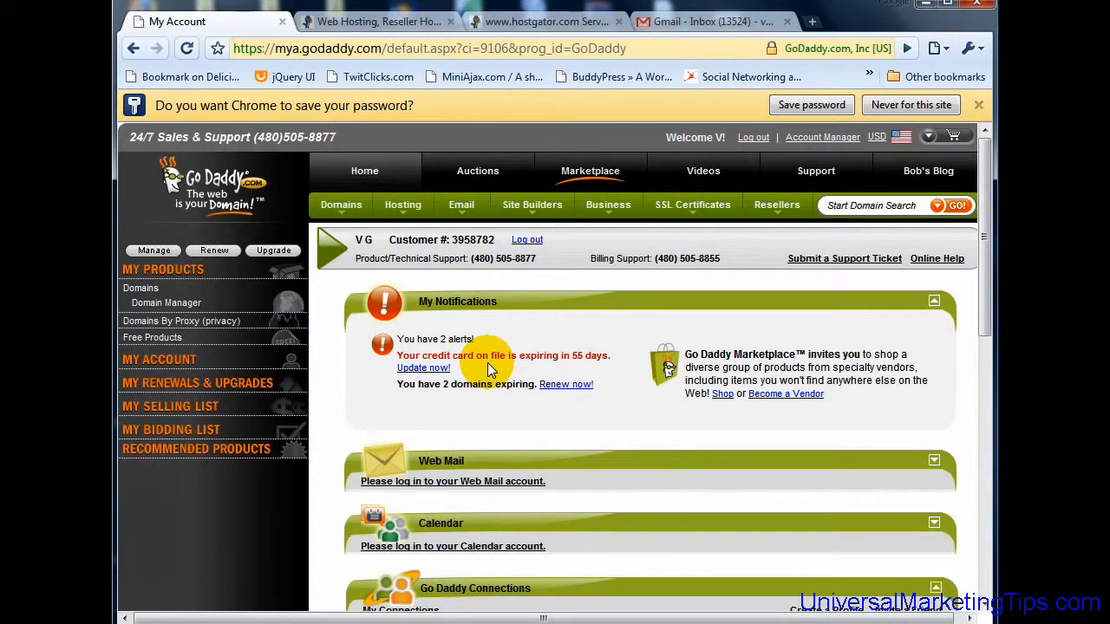
Step: Open My Domains from the Domains menu to list the account's 12 domains in Domain Manager
{"action": "mouse_move", "coordinate": [342, 209]}
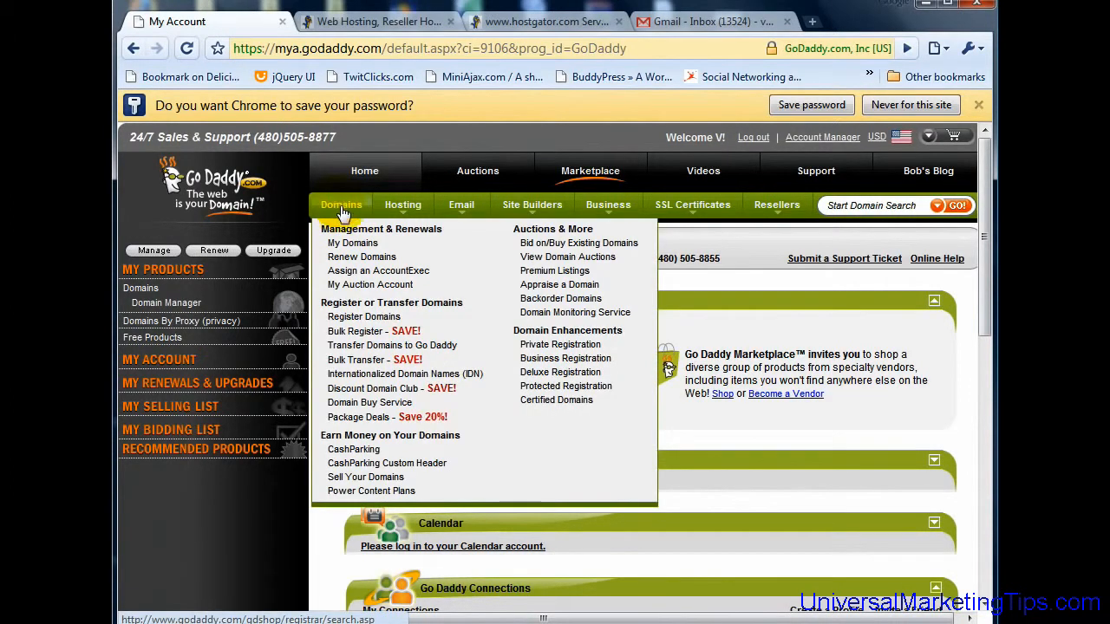
{"action": "left_click", "coordinate": [352, 244]}
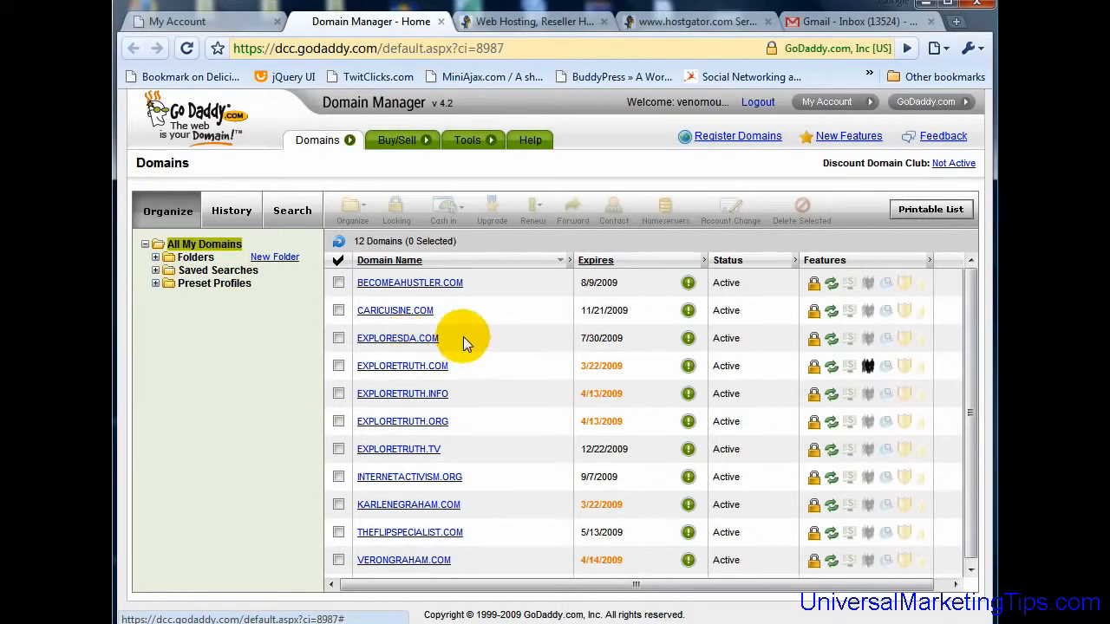
Step: Open verongraham.com's details, showing nameservers NS17/NS18.DOMAINCONTROL.COM, then go to the HostGator tab
{"action": "scroll", "coordinate": [475, 346], "scroll_direction": "down", "scroll_amount": 1}
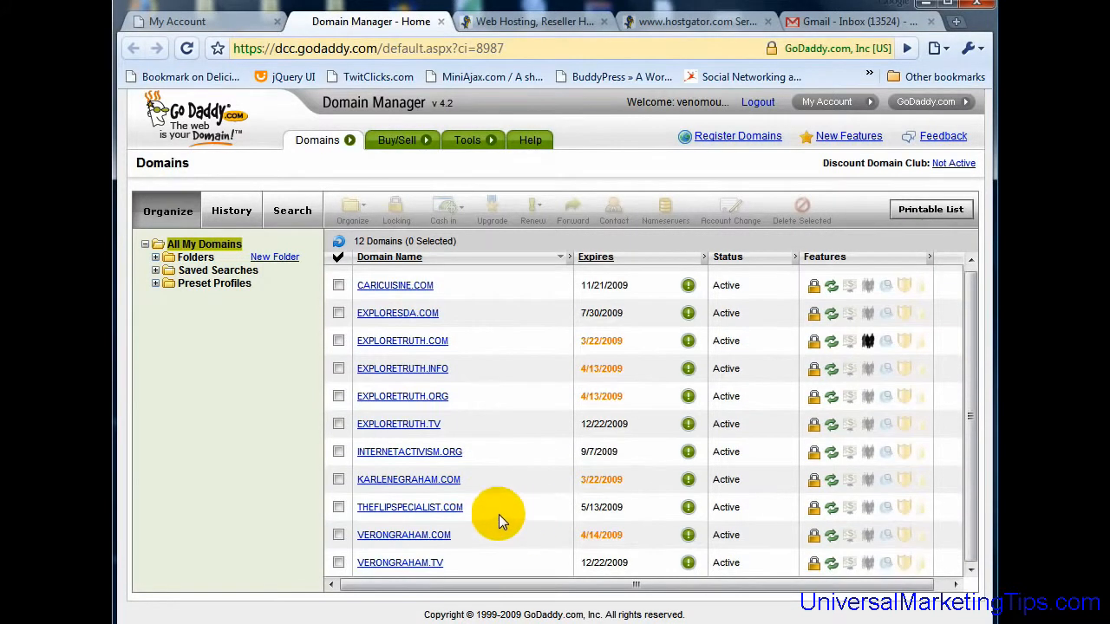
{"action": "left_click", "coordinate": [433, 535]}
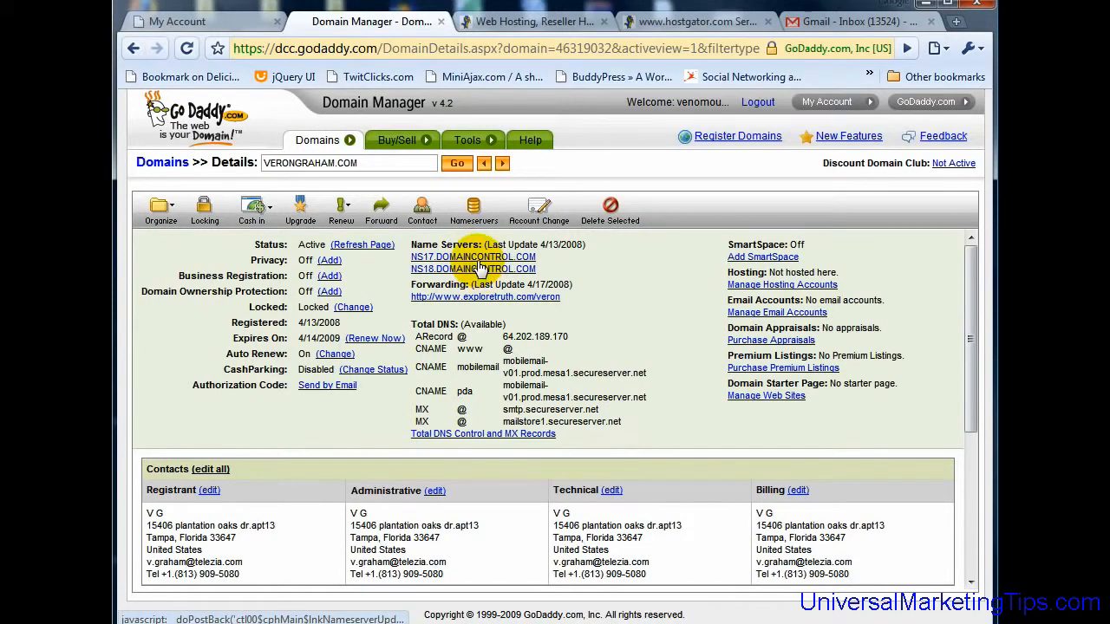
{"action": "left_click", "coordinate": [516, 24]}
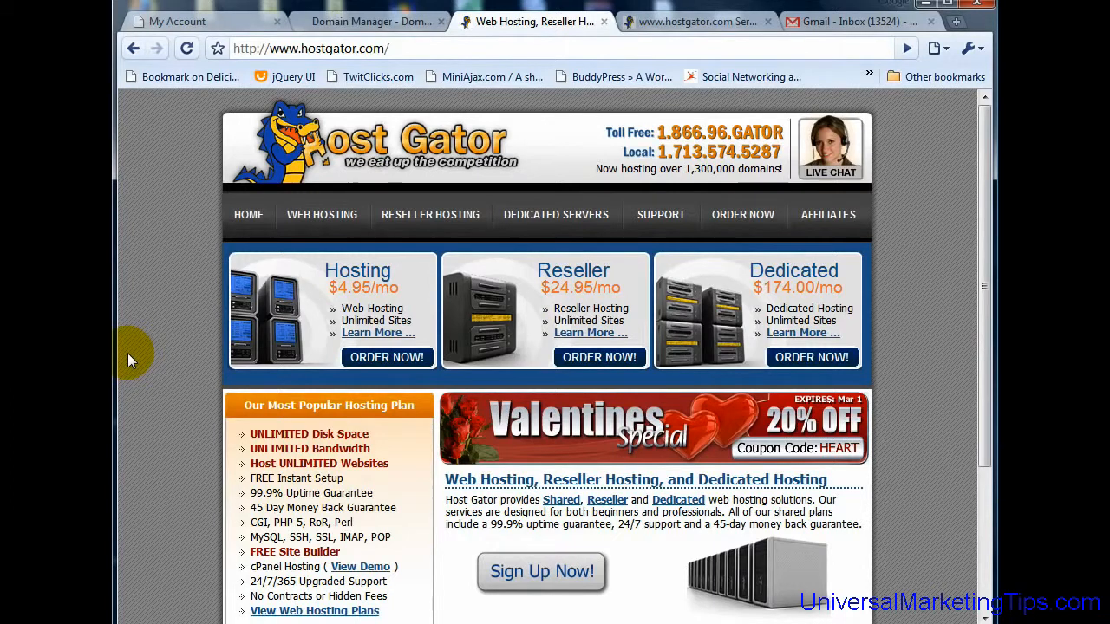
Step: Compare the Hatchling, Baby and Business hosting packages and order the Baby plan
{"action": "left_click", "coordinate": [364, 334]}
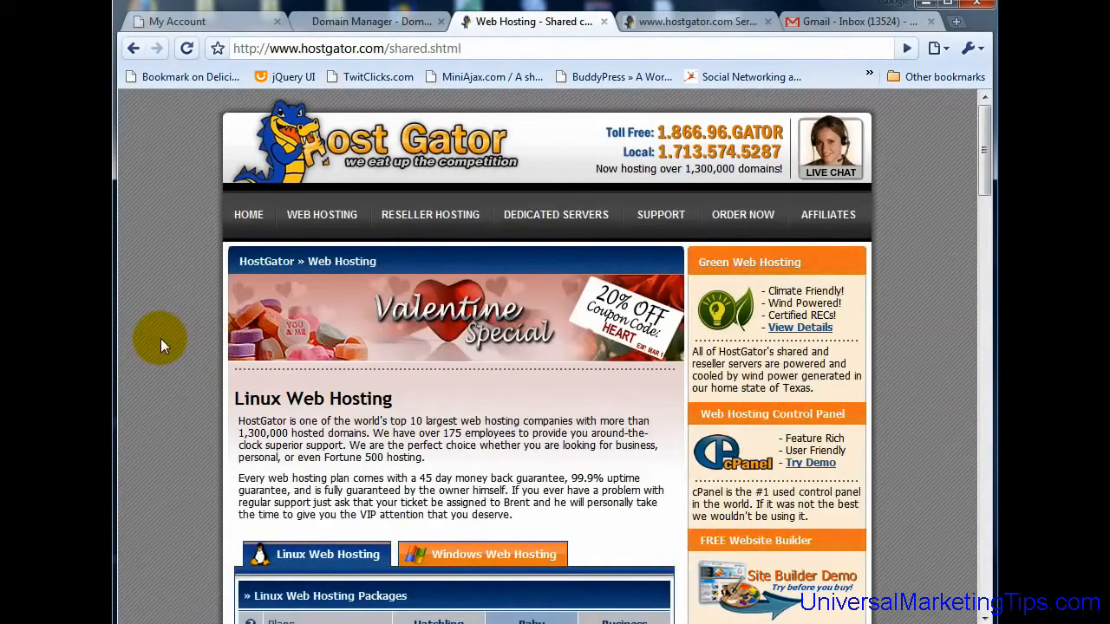
{"action": "scroll", "coordinate": [162, 339], "scroll_direction": "down", "scroll_amount": 5}
{"action": "scroll", "coordinate": [164, 339], "scroll_direction": "up", "scroll_amount": 1}
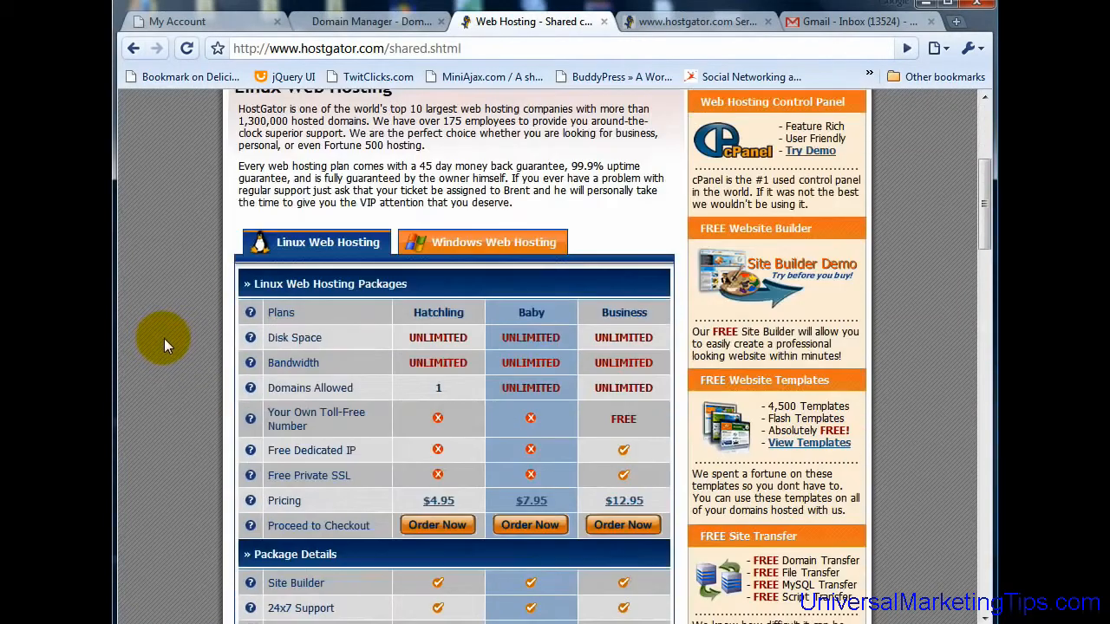
{"action": "mouse_move", "coordinate": [438, 507]}
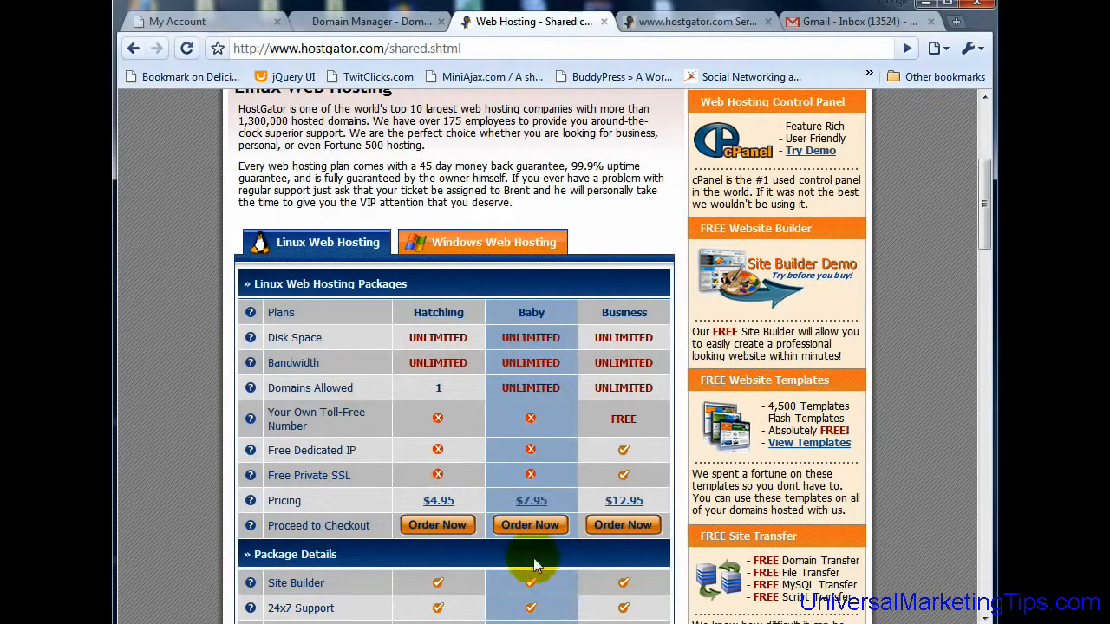
{"action": "left_click", "coordinate": [529, 527]}
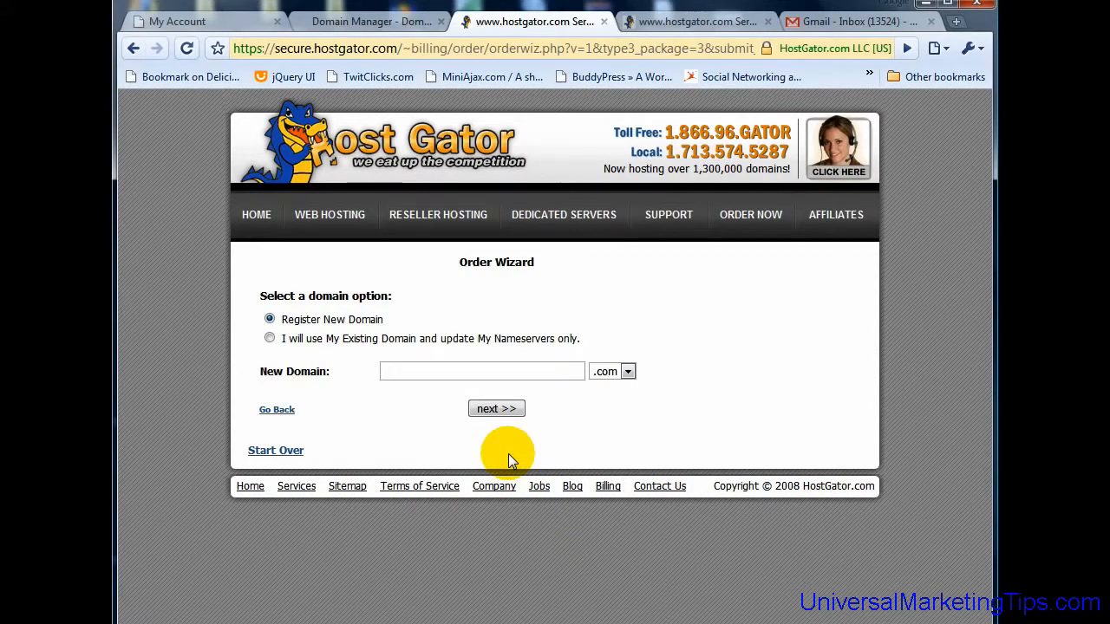
Step: Choose to use the existing domain, then view the Baby plan checkout with $7.96 due
{"action": "left_click", "coordinate": [271, 339]}
{"action": "left_click", "coordinate": [425, 371]}
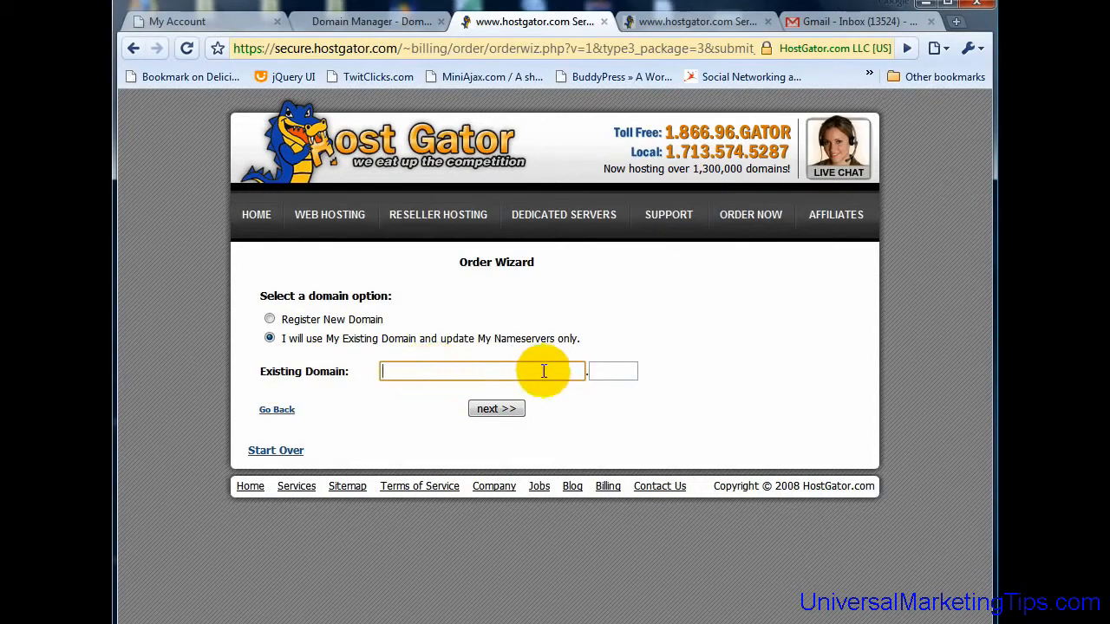
{"action": "left_click", "coordinate": [609, 371]}
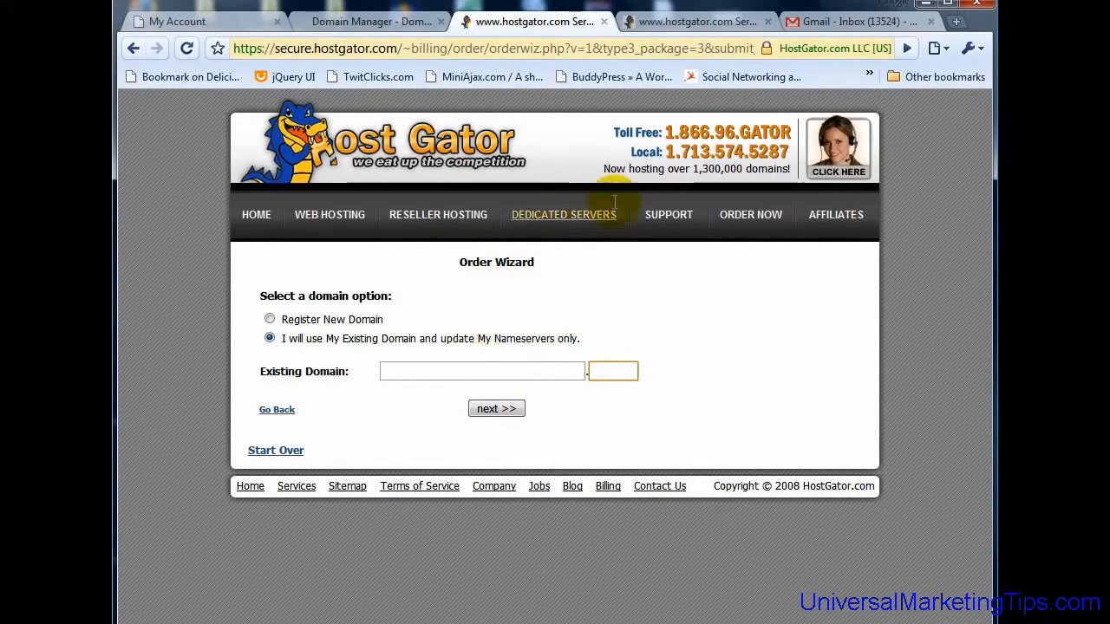
{"action": "left_click", "coordinate": [668, 22]}
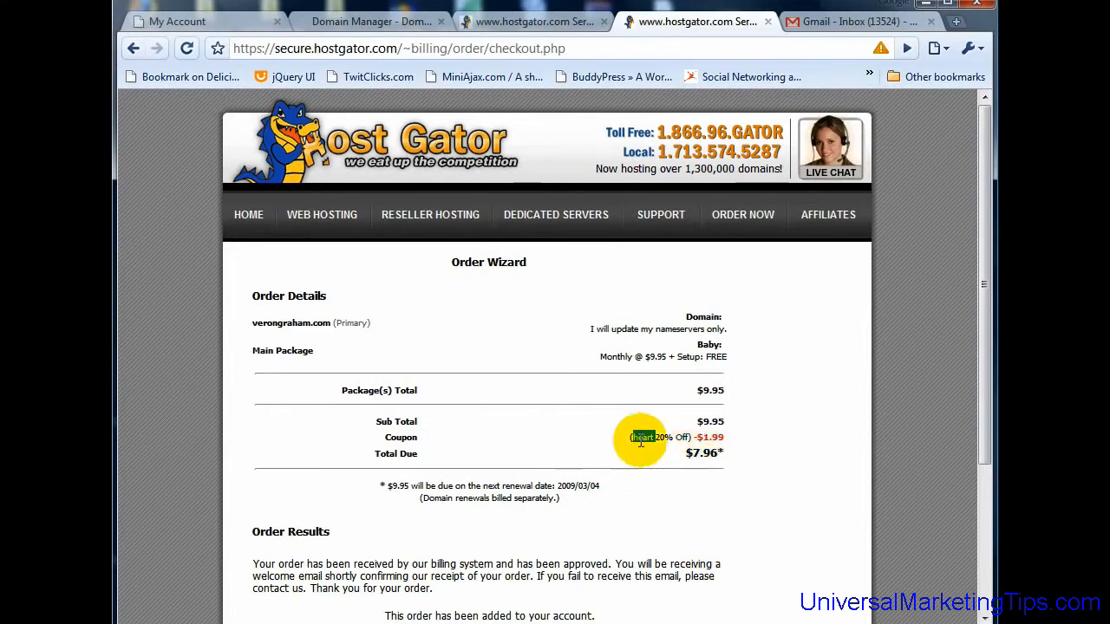
{"action": "scroll", "coordinate": [642, 434], "scroll_direction": "down", "scroll_amount": 5}
Step: Review the HostGator Order Results, then return to GoDaddy's verongraham.com details page
{"action": "scroll", "coordinate": [633, 429], "scroll_direction": "up", "scroll_amount": 3}
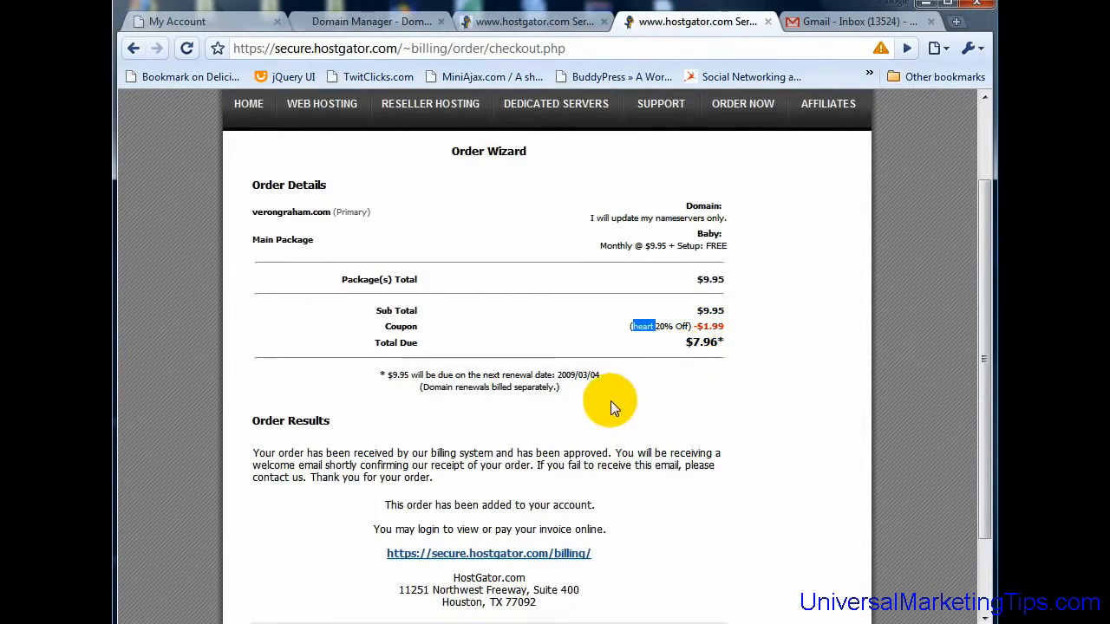
{"action": "scroll", "coordinate": [607, 395], "scroll_direction": "up", "scroll_amount": 3}
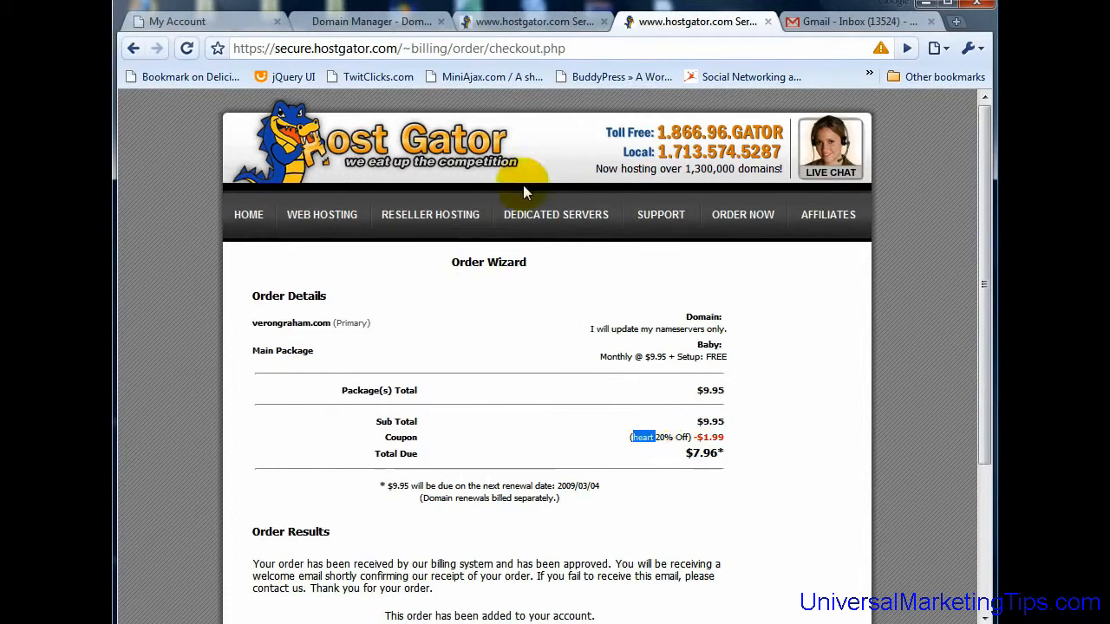
{"action": "left_click", "coordinate": [381, 23]}
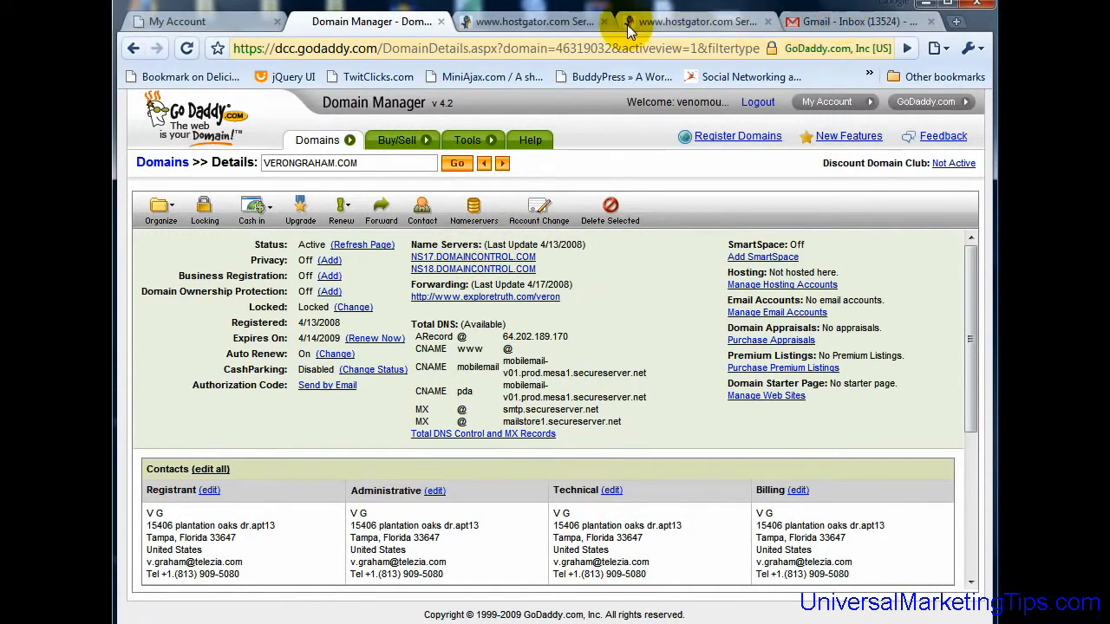
Step: Copy ns1417.hostgator.com from the 'Your HostGator Account Information' email in Gmail
{"action": "left_click", "coordinate": [854, 21]}
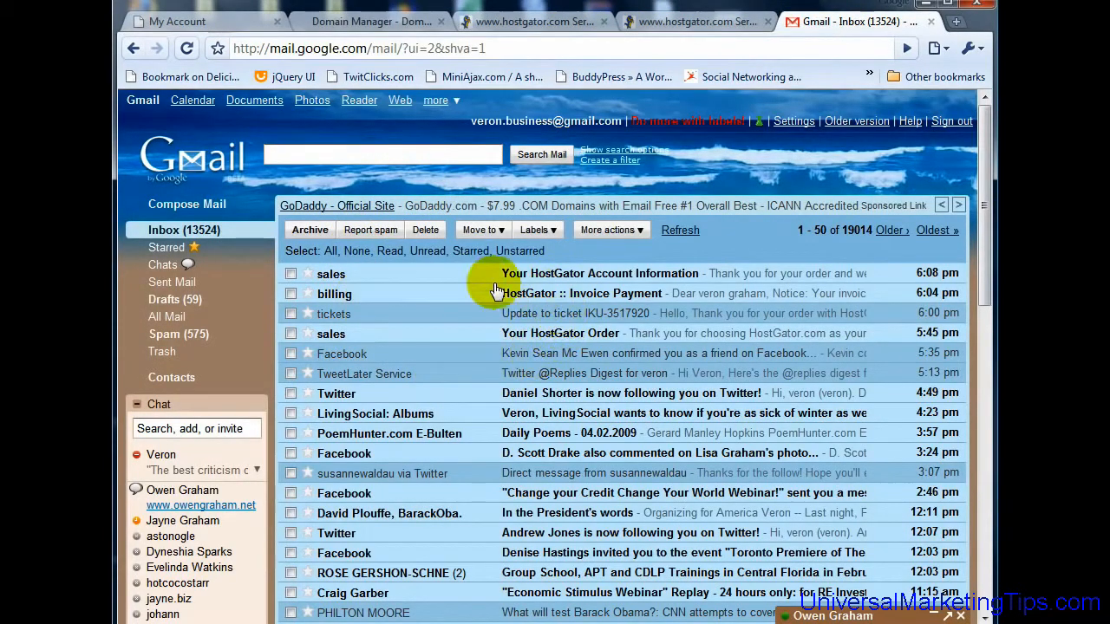
{"action": "left_click", "coordinate": [621, 273]}
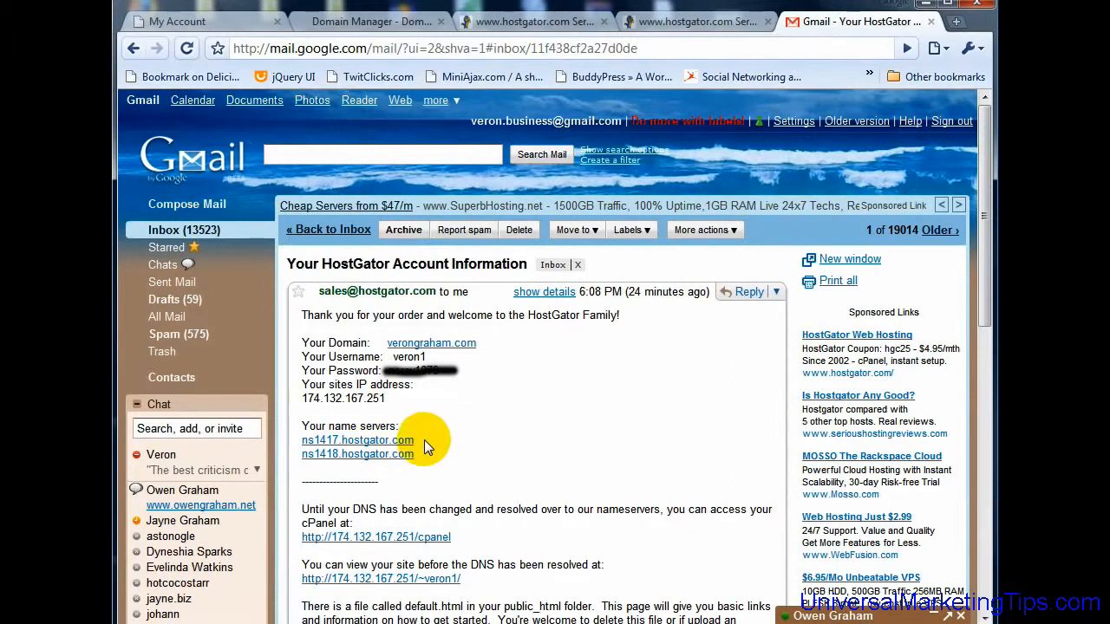
{"action": "left_click_drag", "start_coordinate": [416, 441], "coordinate": [302, 441]}
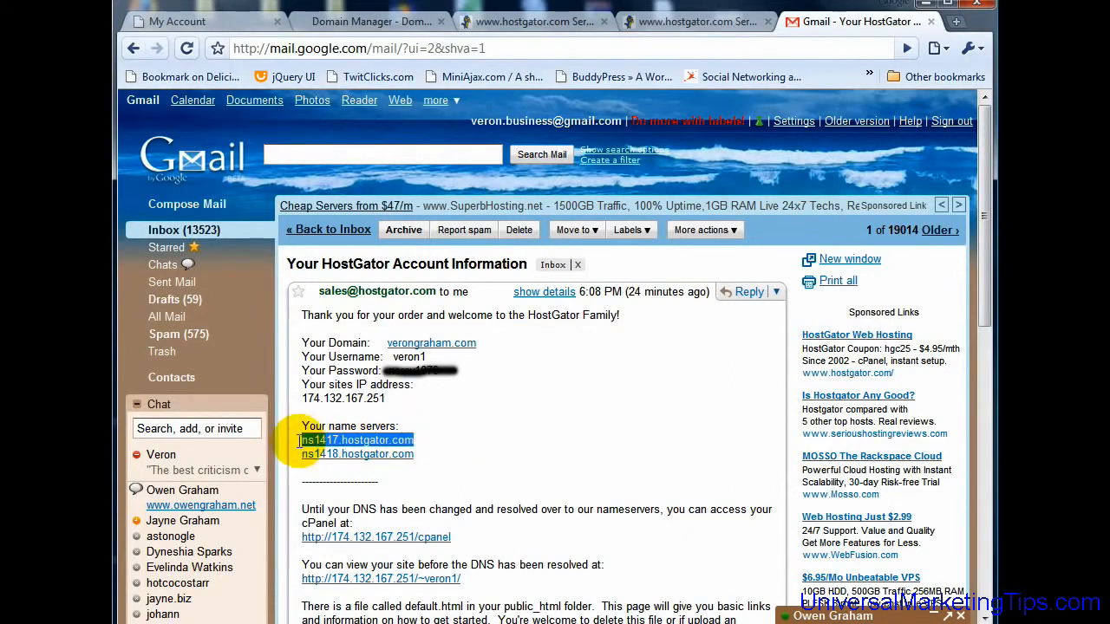
{"action": "right_click", "coordinate": [388, 440]}
{"action": "left_click", "coordinate": [474, 547]}
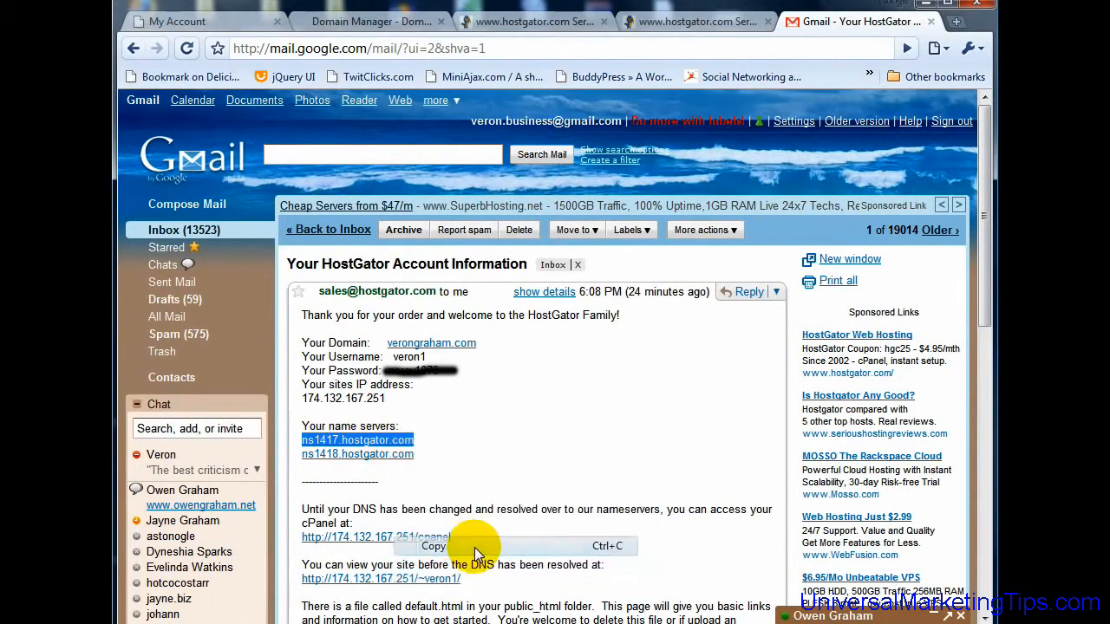
{"action": "left_click", "coordinate": [372, 21]}
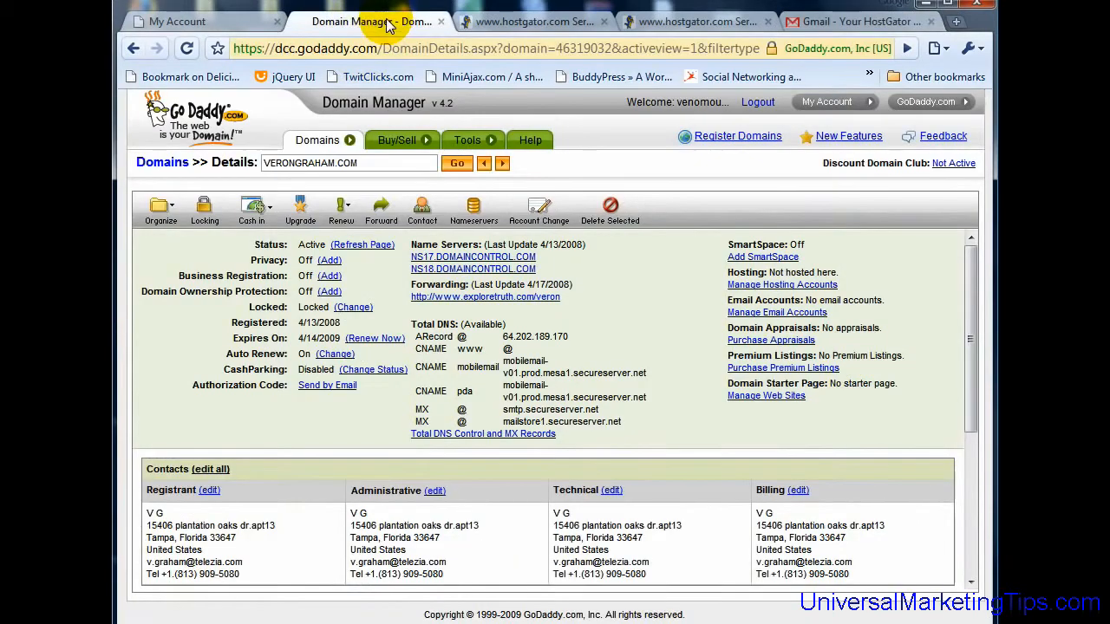
Step: Replace Nameserver 1 for verongraham.com with the pasted ns1417.hostgator.com
{"action": "mouse_move", "coordinate": [342, 141]}
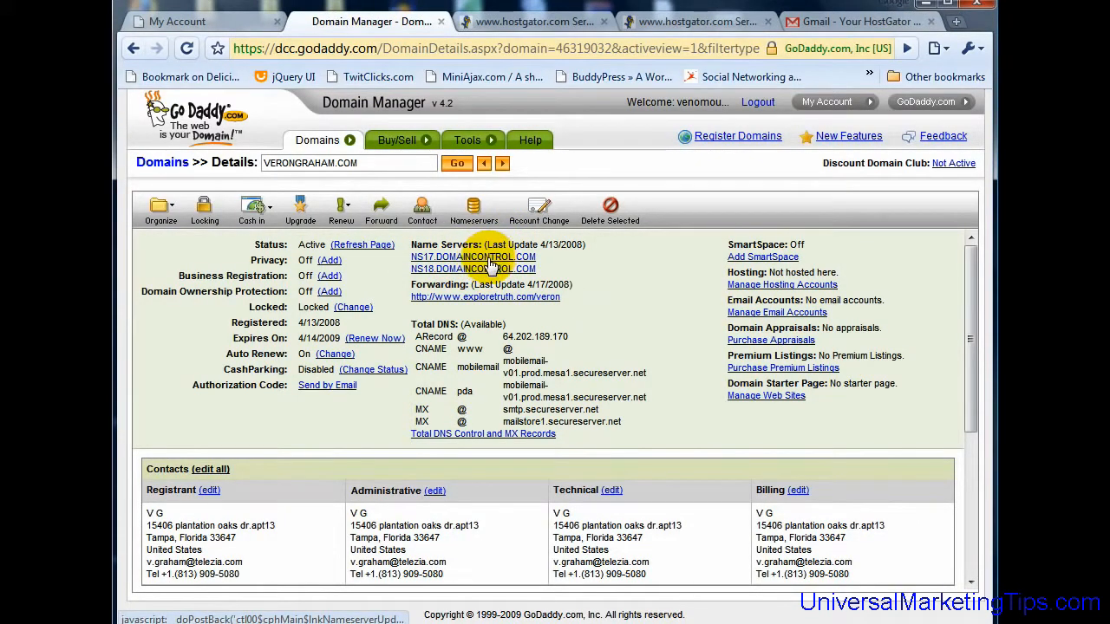
{"action": "left_click", "coordinate": [477, 256]}
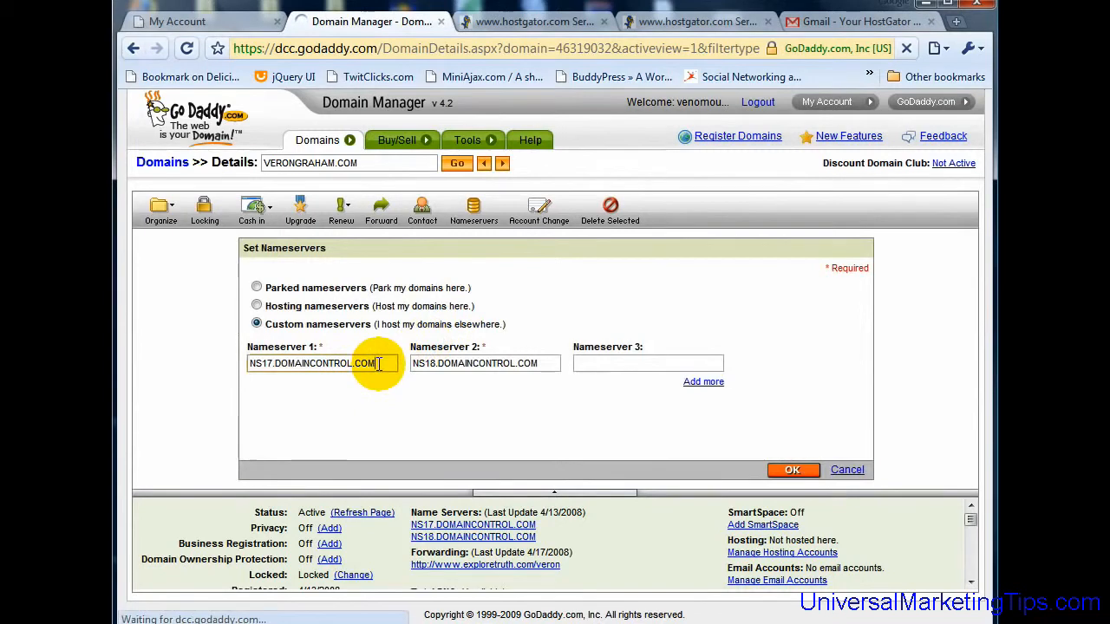
{"action": "left_click_drag", "start_coordinate": [380, 364], "coordinate": [250, 363]}
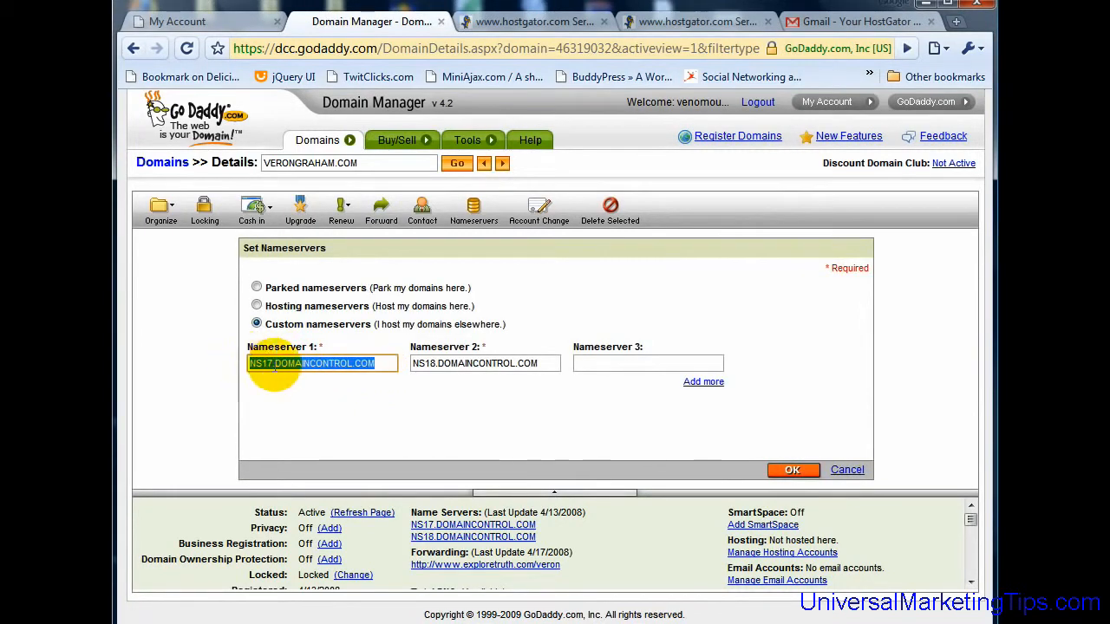
{"action": "right_click", "coordinate": [292, 370]}
{"action": "left_click", "coordinate": [332, 458]}
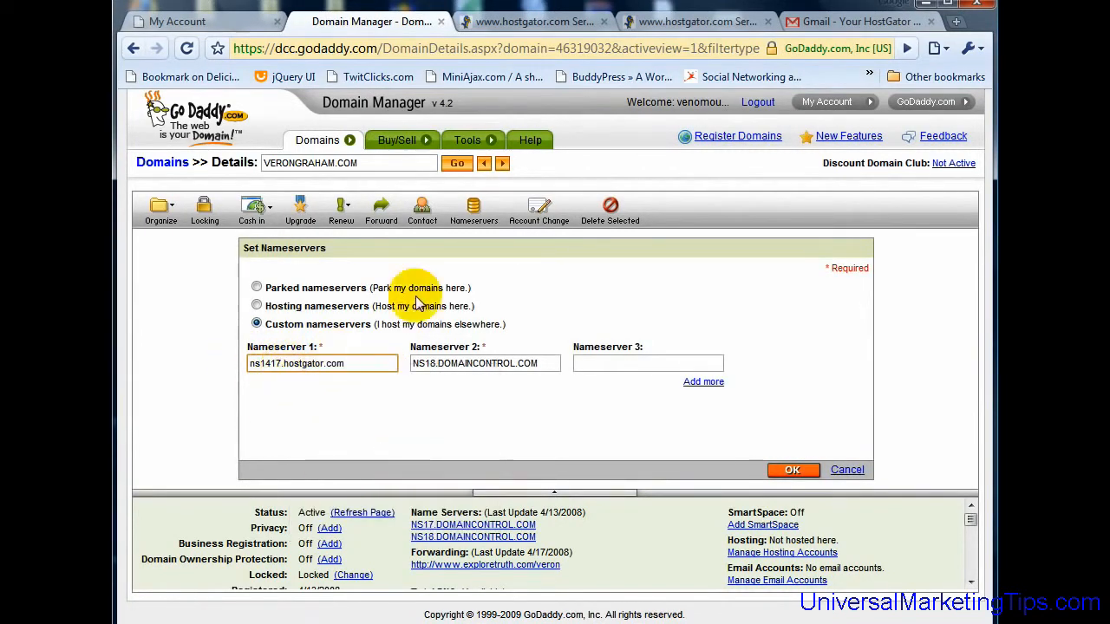
Step: Copy ns1418.hostgator.com from the HostGator email and paste it as Nameserver 2
{"action": "left_click", "coordinate": [788, 10]}
{"action": "left_click_drag", "start_coordinate": [418, 456], "coordinate": [301, 460]}
{"action": "right_click", "coordinate": [326, 453]}
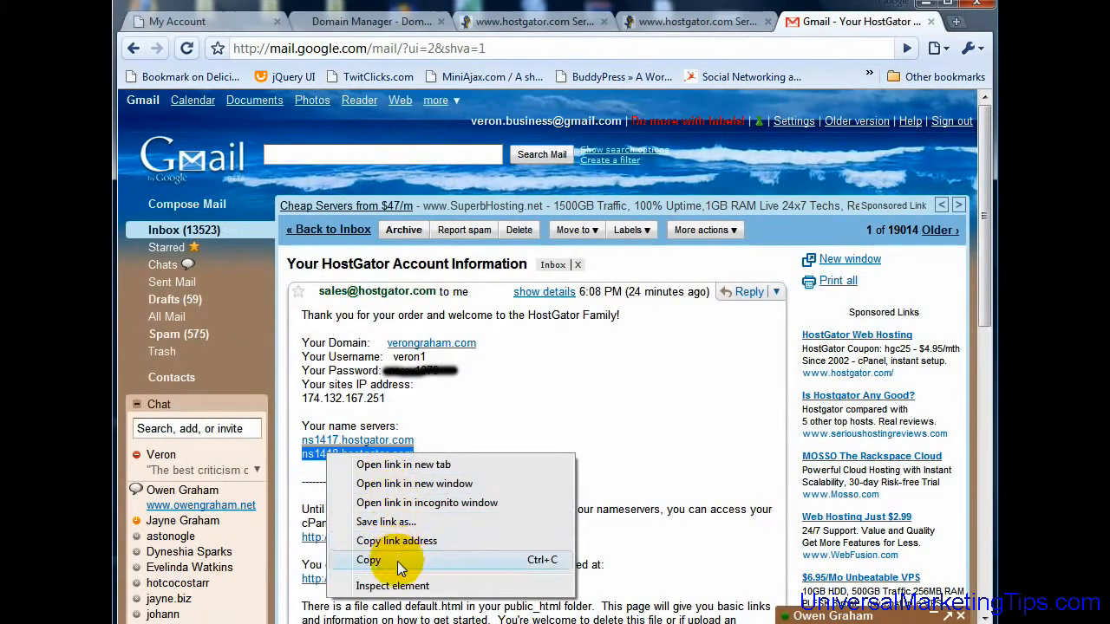
{"action": "left_click", "coordinate": [397, 560]}
{"action": "left_click", "coordinate": [372, 20]}
{"action": "left_click_drag", "start_coordinate": [547, 363], "coordinate": [413, 364]}
{"action": "right_click", "coordinate": [442, 368]}
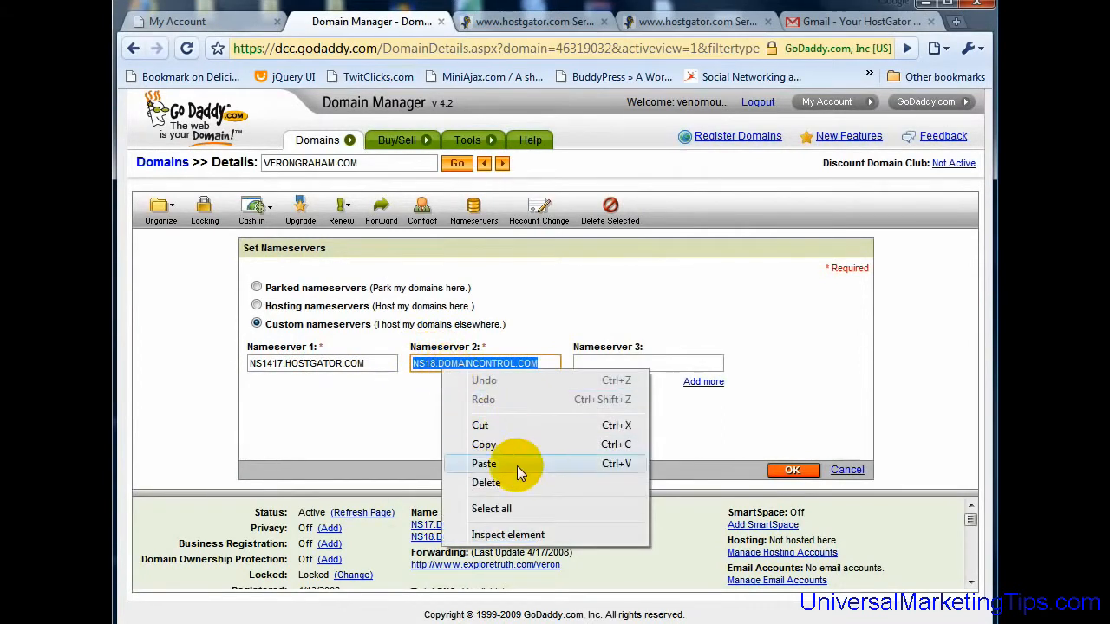
{"action": "left_click", "coordinate": [509, 465]}
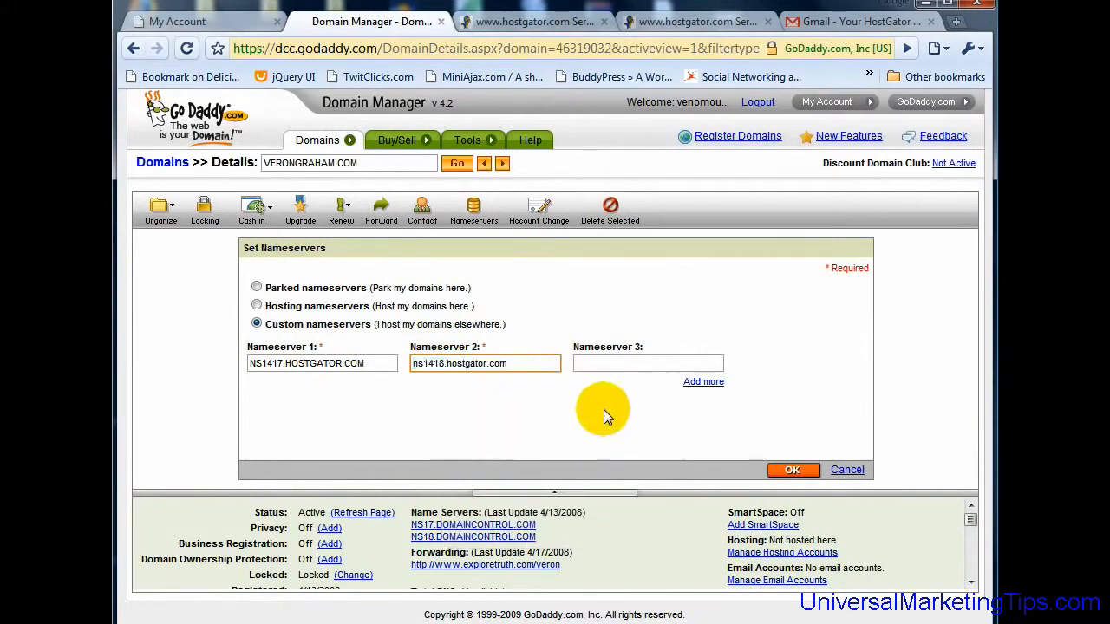
Step: Submit the new nameservers, declining GoDaddy's hosting offer and confirming the change
{"action": "left_click", "coordinate": [791, 473]}
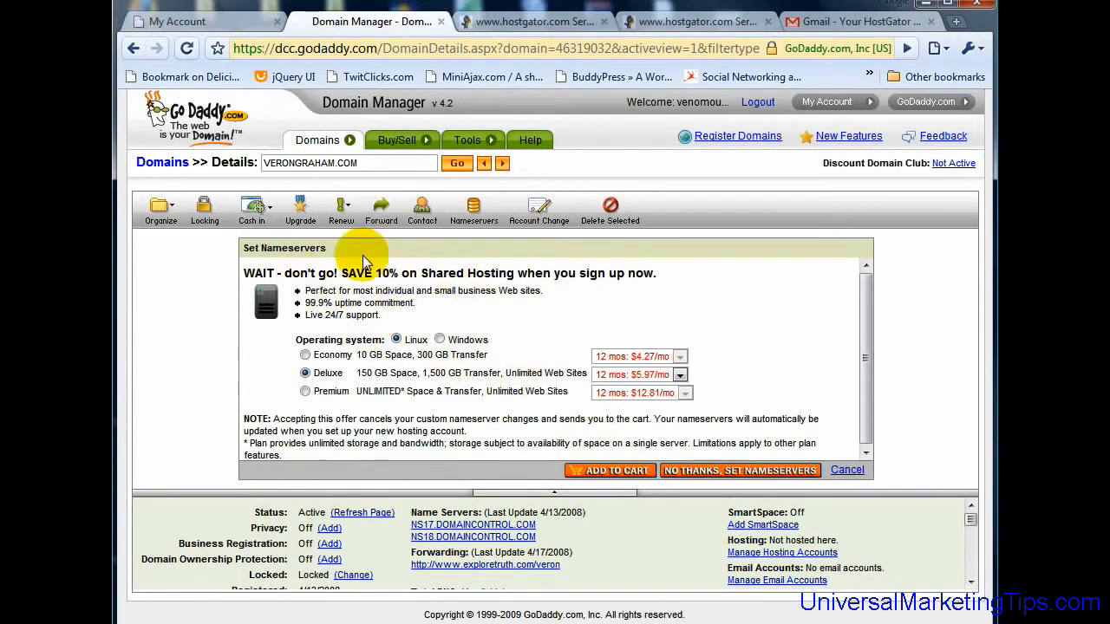
{"action": "left_click", "coordinate": [754, 472]}
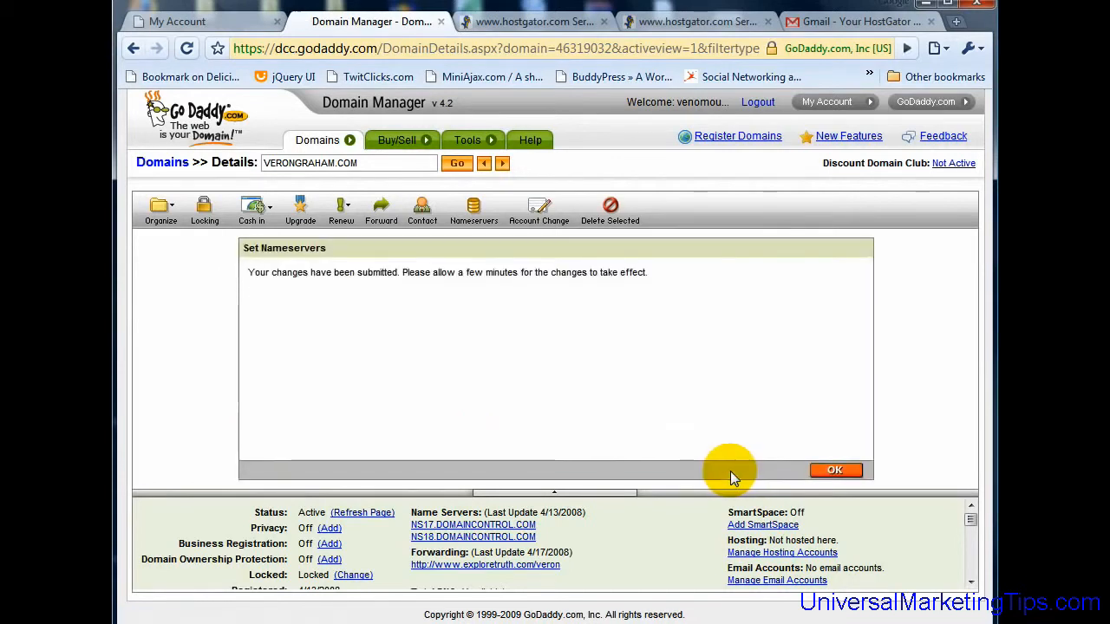
{"action": "left_click", "coordinate": [847, 471]}
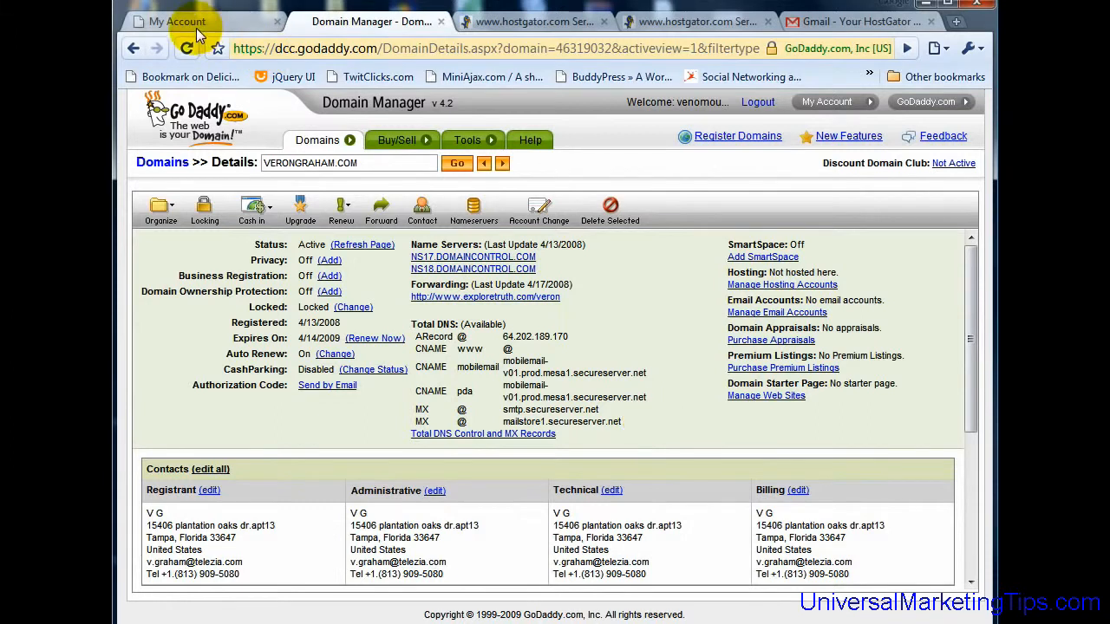
{"action": "left_click", "coordinate": [837, 26]}
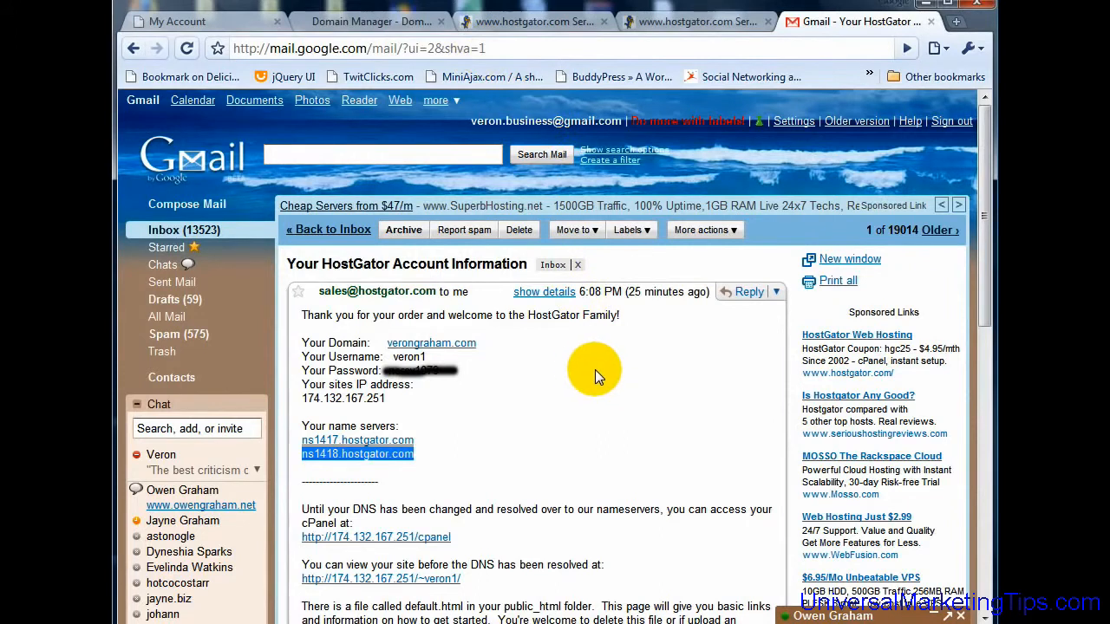
{"action": "scroll", "coordinate": [572, 373], "scroll_direction": "down", "scroll_amount": 3}
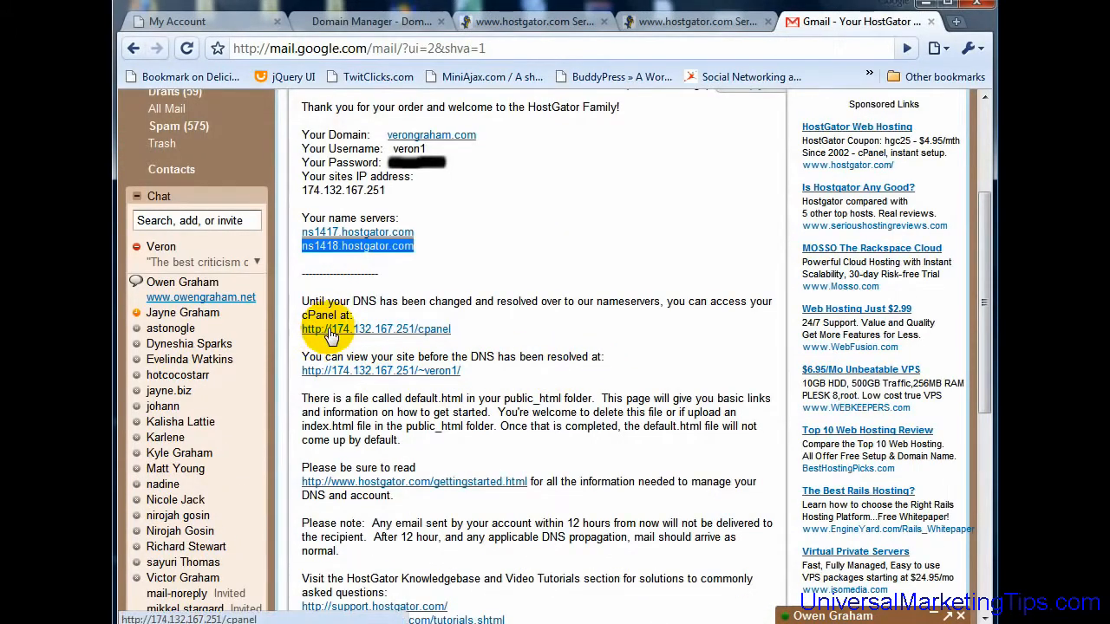
{"action": "left_click", "coordinate": [430, 333]}
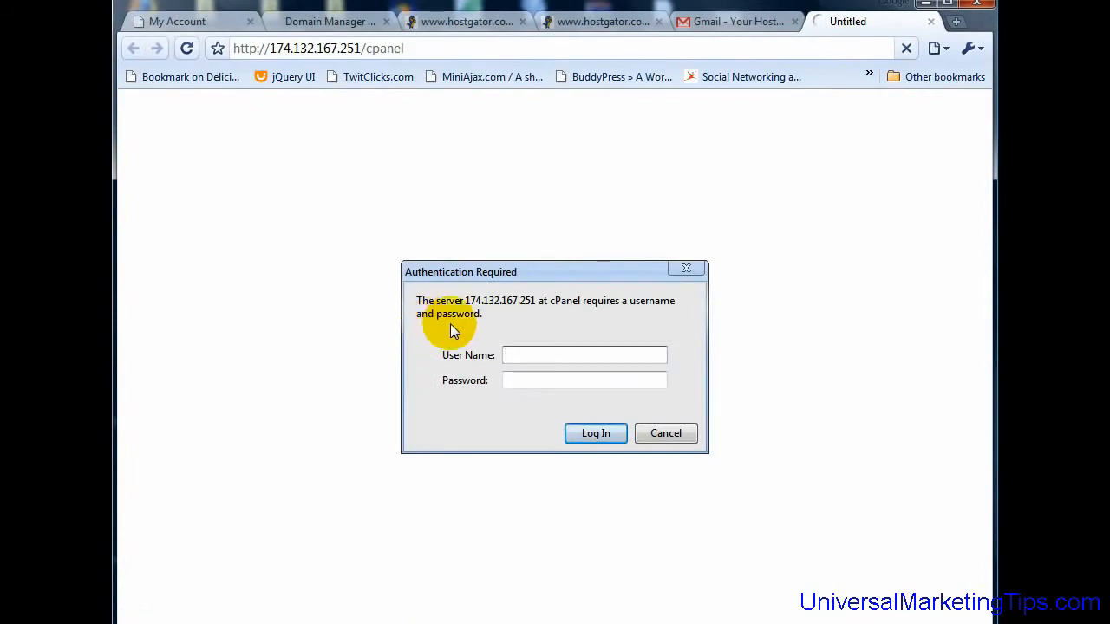
Step: Sign in to HostGator cPanel with the hosting account's username and password
{"action": "type", "text": "veron1"}
{"action": "key", "text": "Tab"}
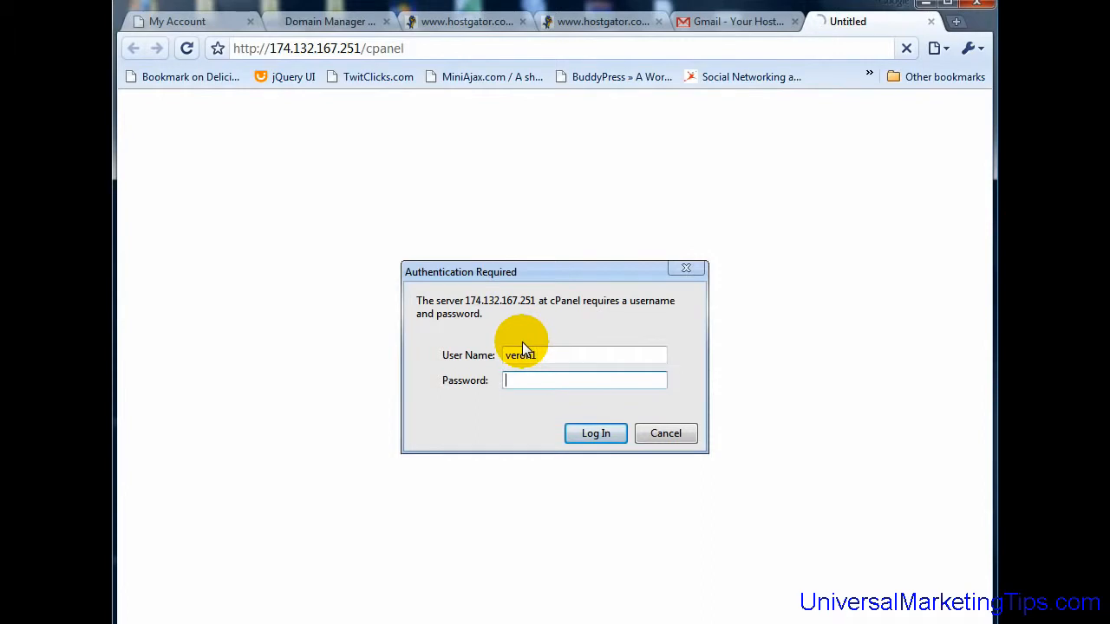
{"action": "type", "text": "*********"}
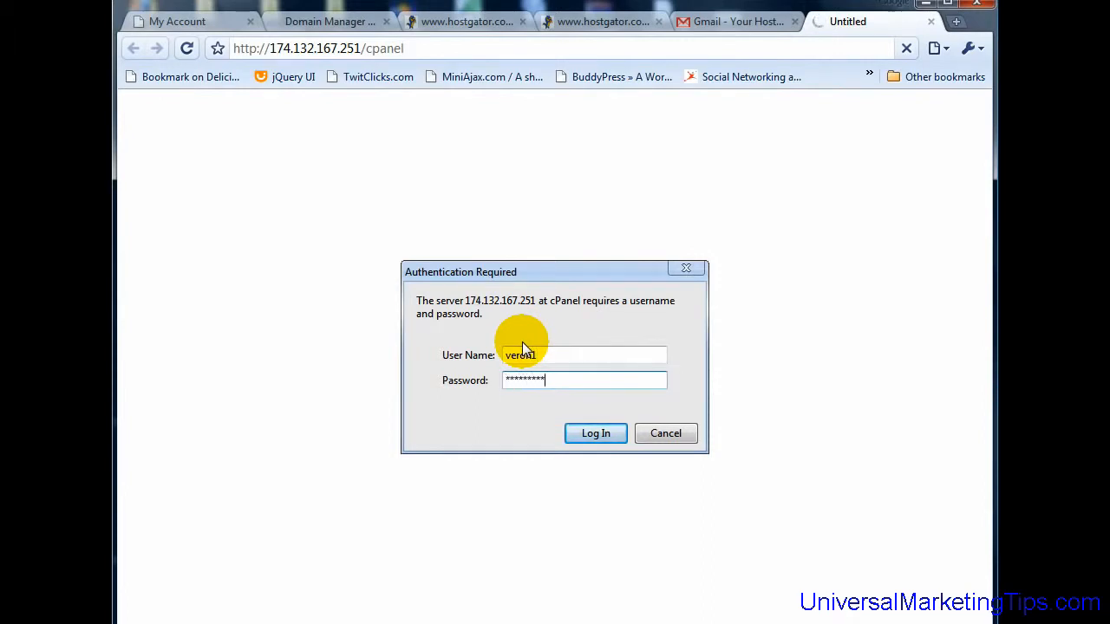
{"action": "left_click", "coordinate": [589, 432]}
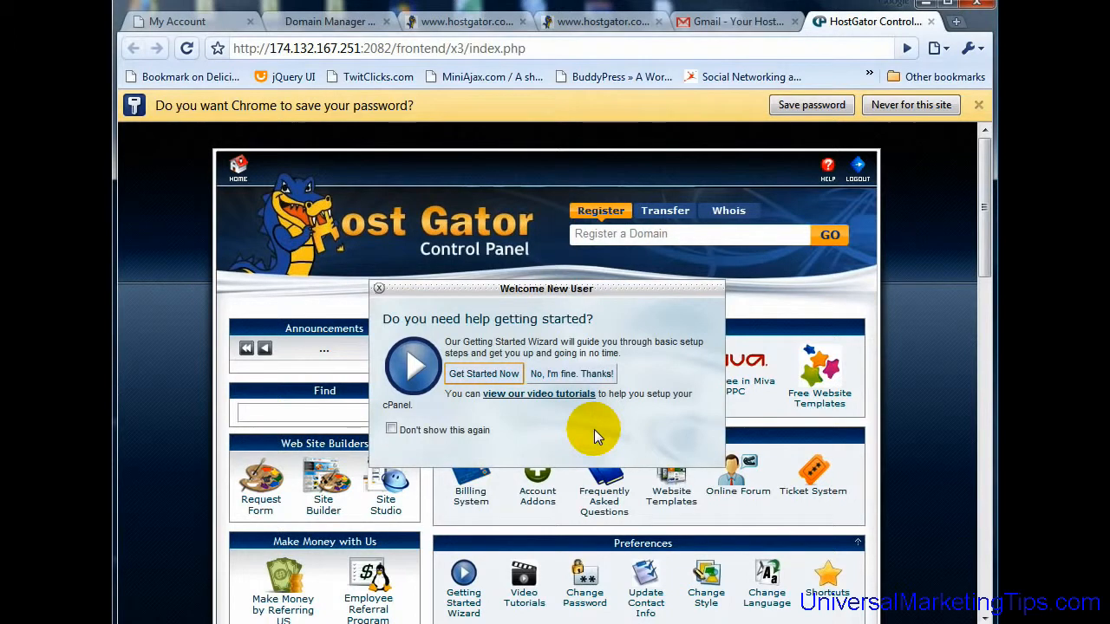
Step: Dismiss the Welcome New User dialog and Chrome's save-password bar, then scroll down to Software / Services
{"action": "left_click", "coordinate": [380, 291]}
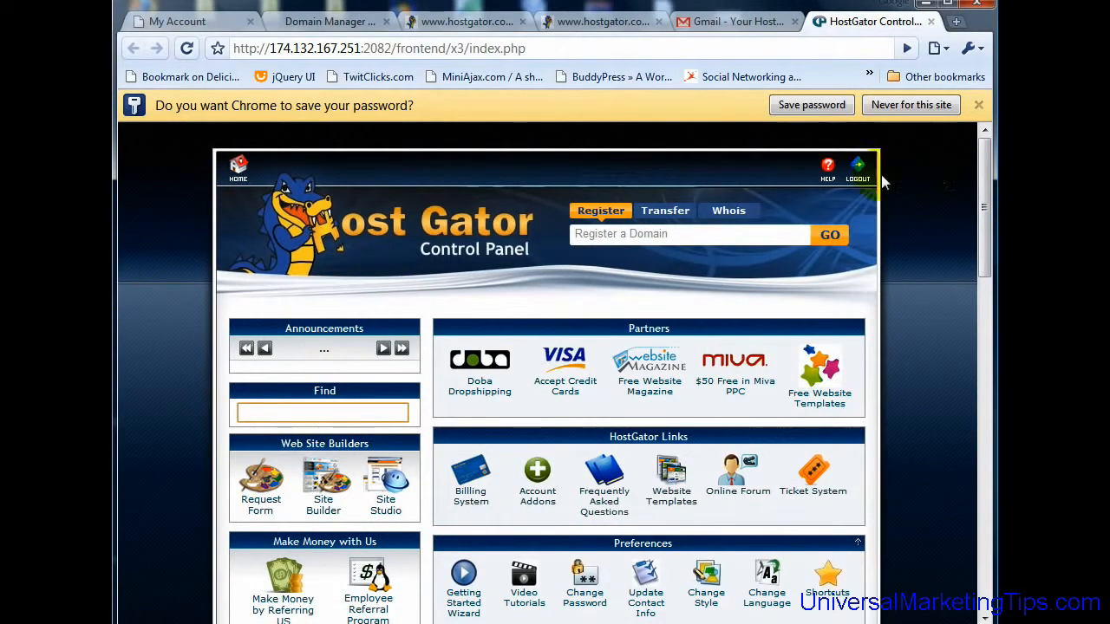
{"action": "left_click", "coordinate": [979, 104]}
{"action": "left_click_drag", "start_coordinate": [983, 109], "coordinate": [965, 458]}
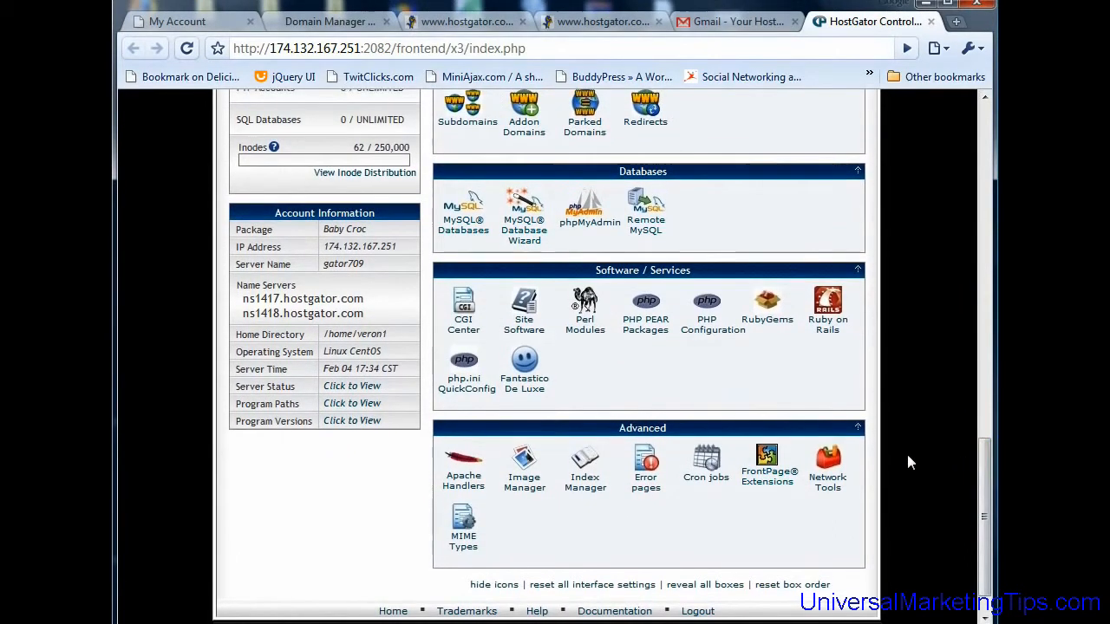
Step: Start a new WordPress installation from Fantastico
{"action": "left_click", "coordinate": [525, 369]}
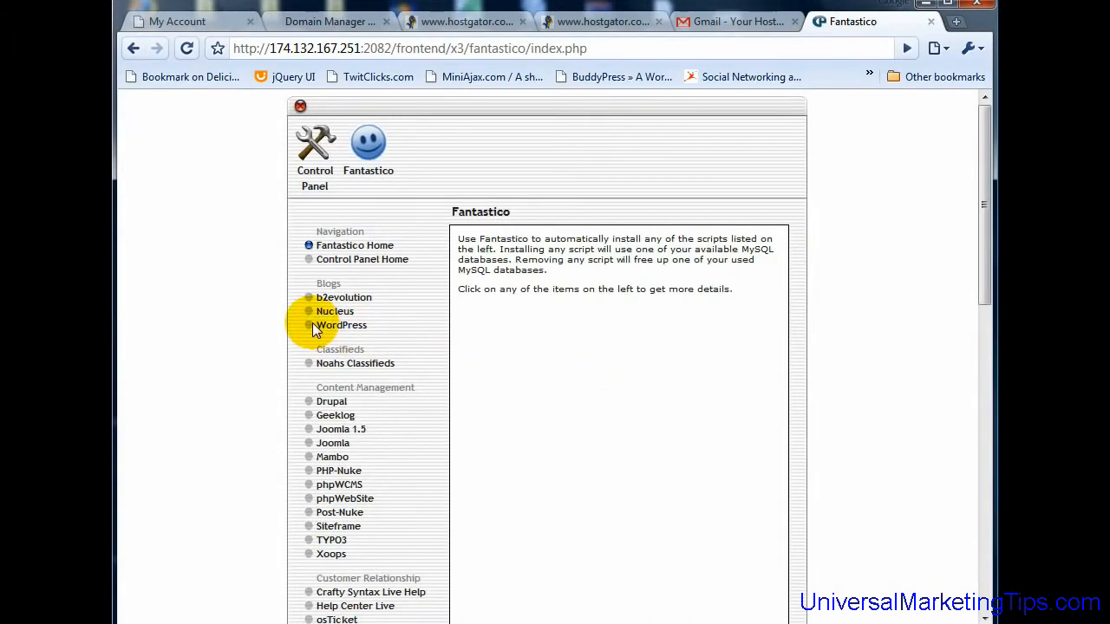
{"action": "left_click", "coordinate": [335, 328]}
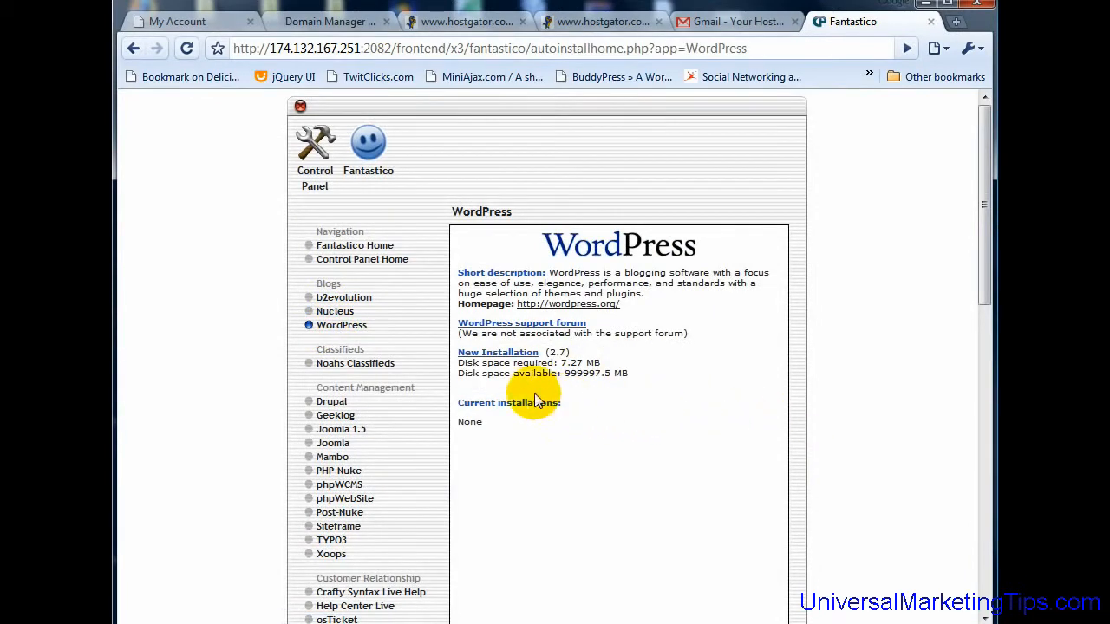
{"action": "left_click", "coordinate": [499, 354]}
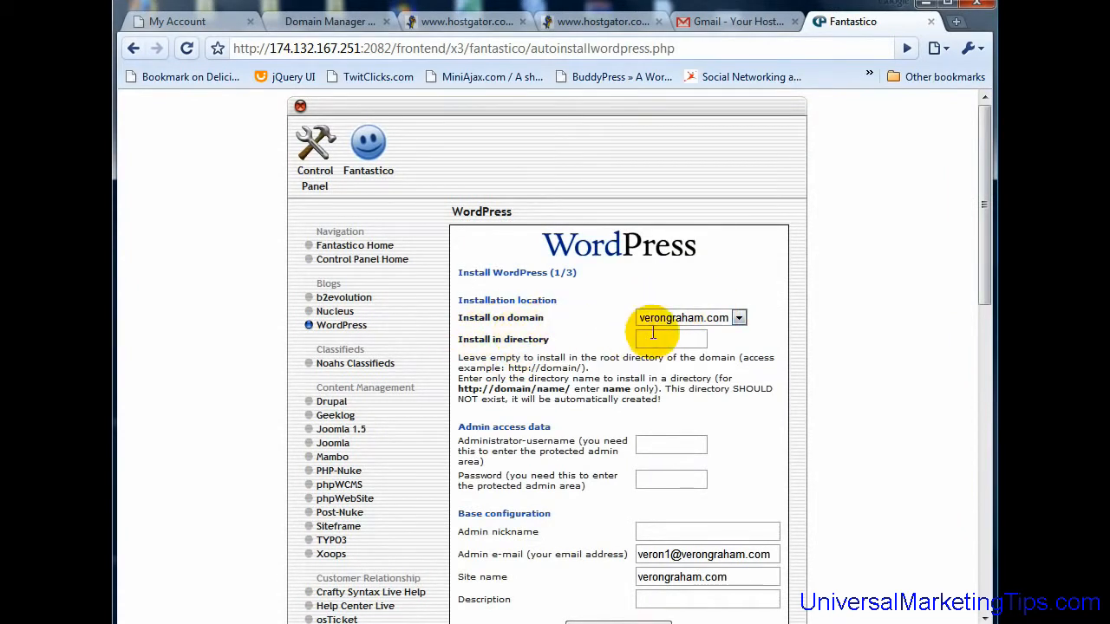
Step: Leave the install directory empty, set the administrator username to admin, and enter a password
{"action": "left_click", "coordinate": [675, 337]}
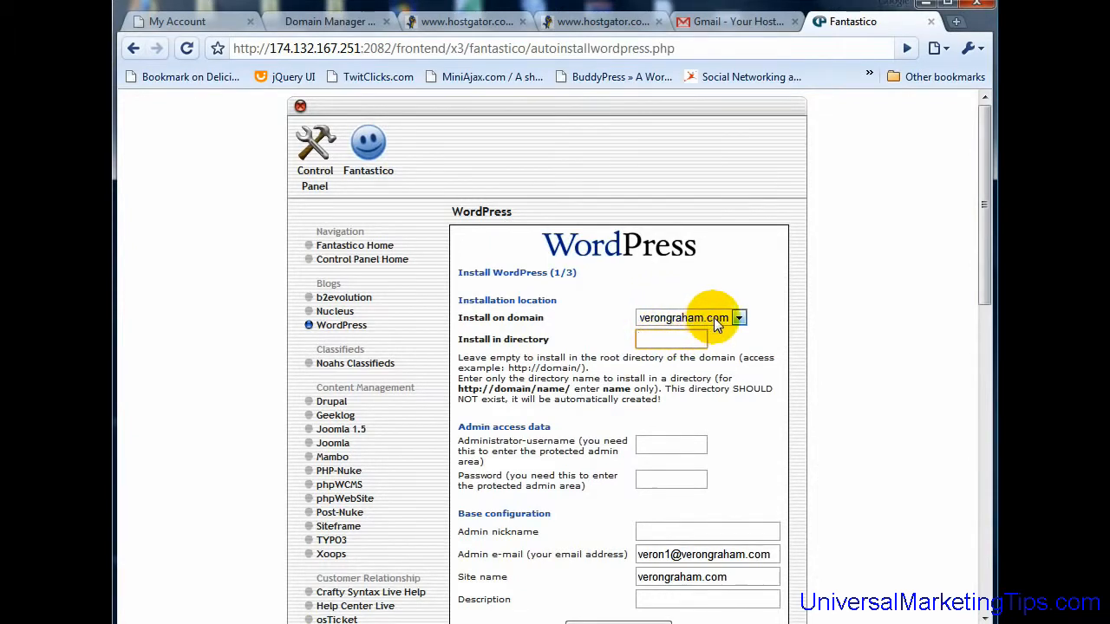
{"action": "scroll", "coordinate": [665, 335], "scroll_direction": "down", "scroll_amount": 1}
{"action": "left_click", "coordinate": [672, 341]}
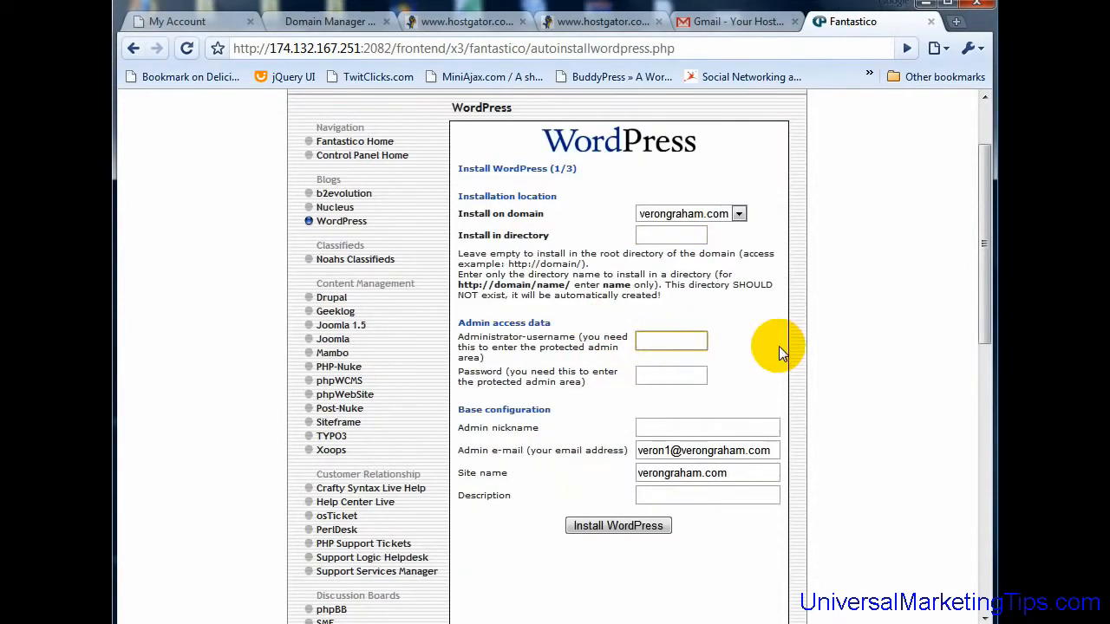
{"action": "type", "text": "admin"}
{"action": "key", "text": "Tab"}
{"action": "type", "text": "password"}
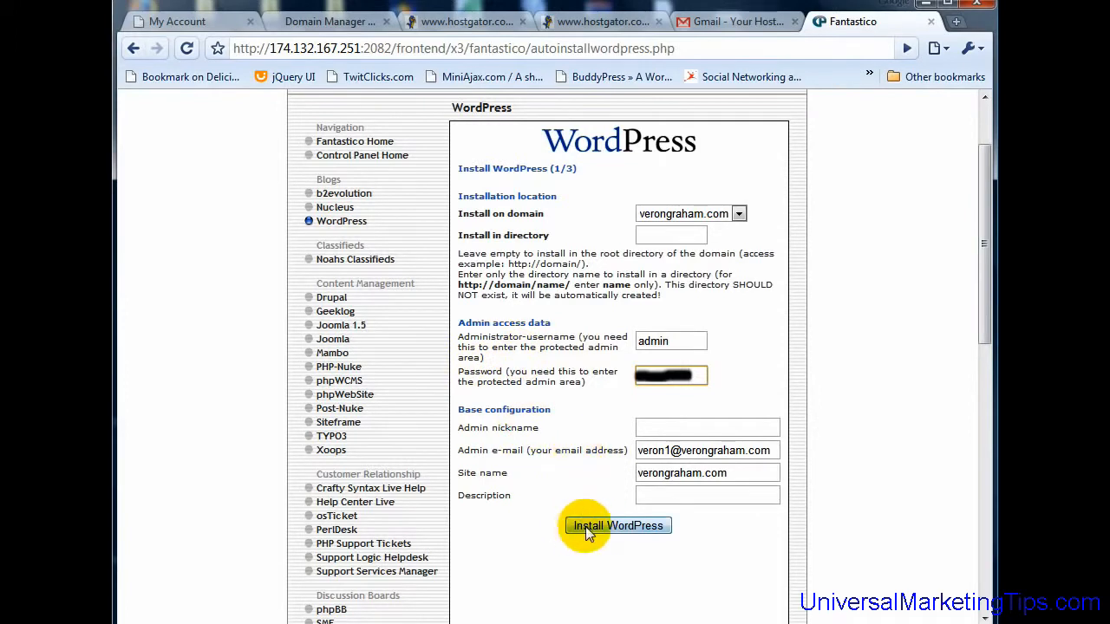
Step: Submit the WordPress install settings and finish the installation on verongraham.com
{"action": "left_click", "coordinate": [610, 527]}
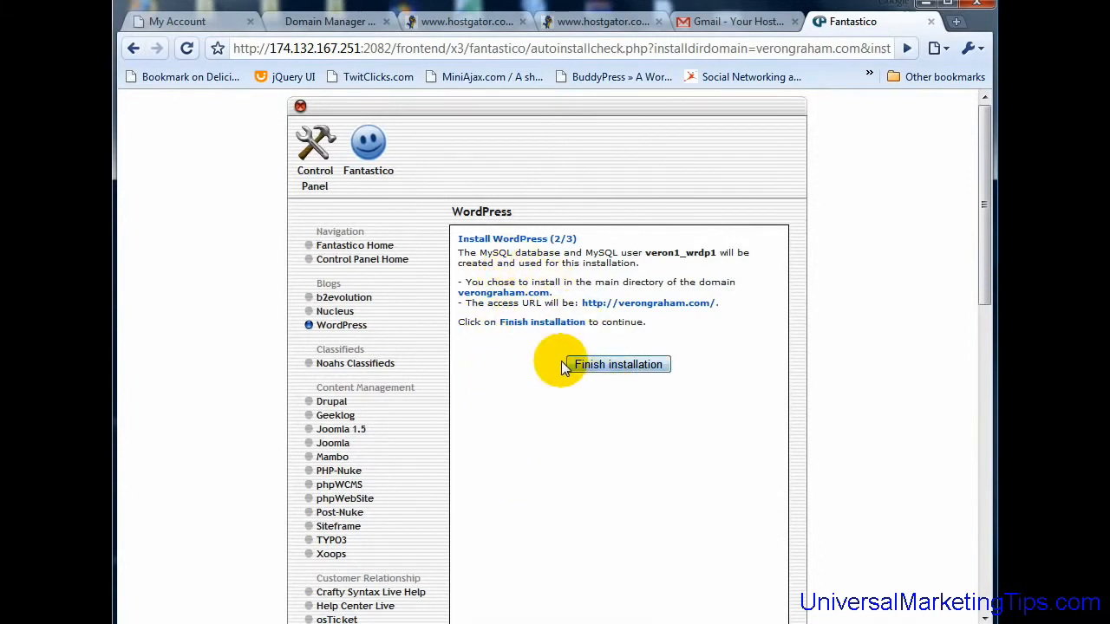
{"action": "left_click", "coordinate": [617, 366]}
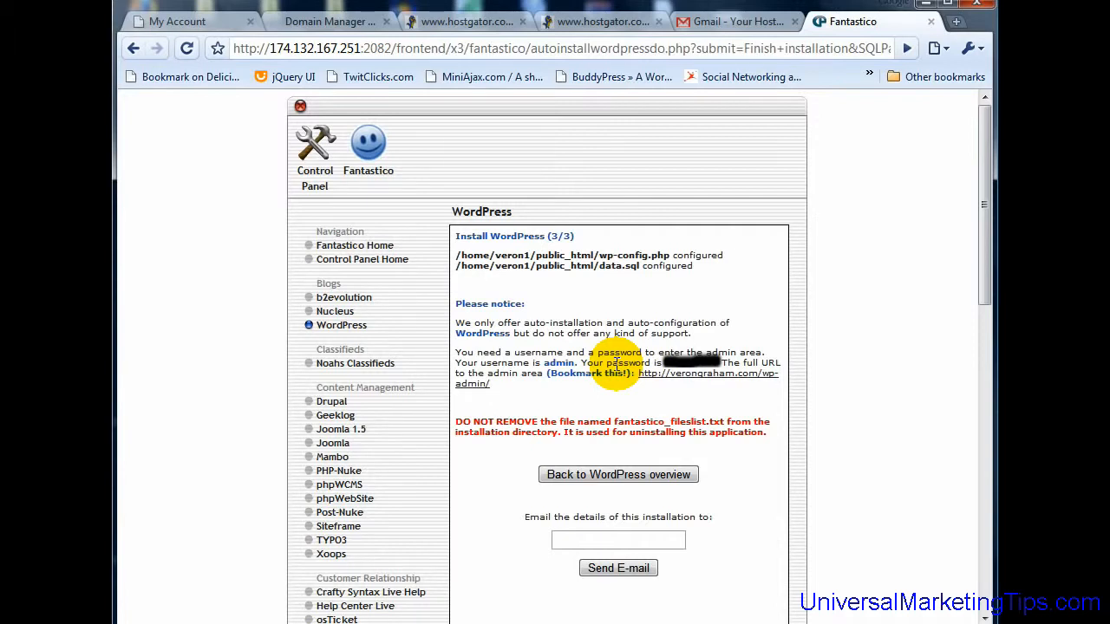
{"action": "left_click", "coordinate": [855, 49]}
{"action": "type", "text": "w"}
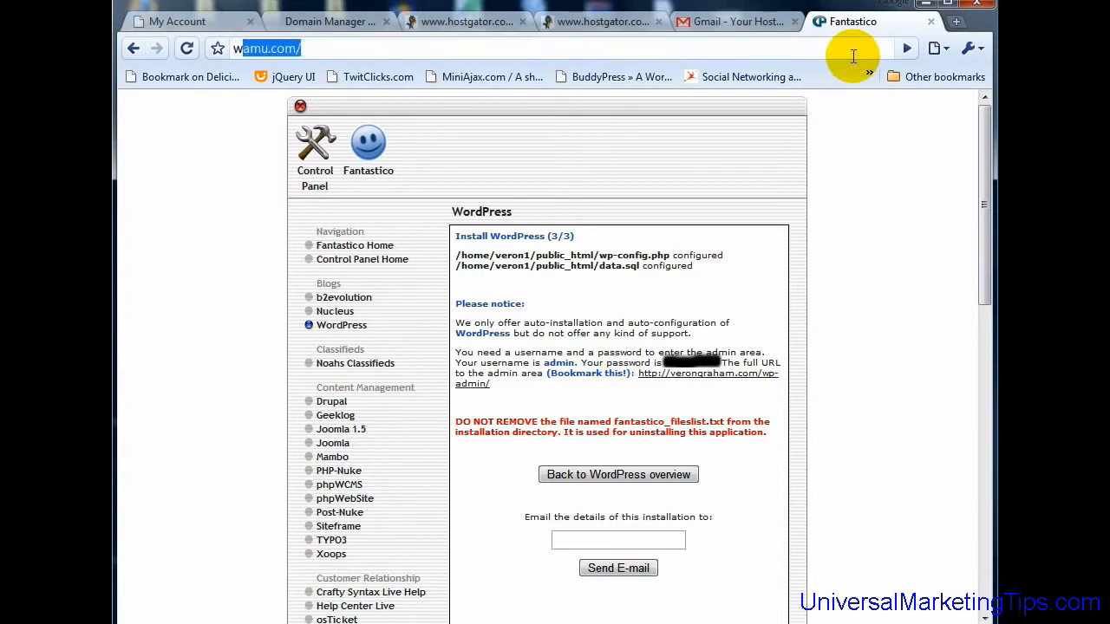
{"action": "type", "text": "ww.v"}
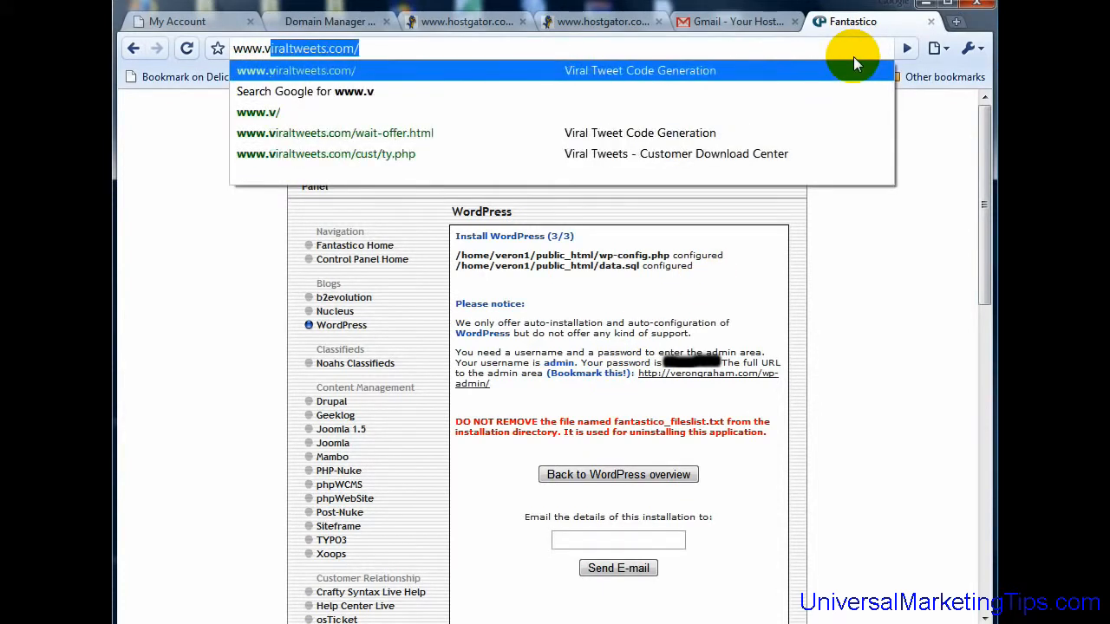
{"action": "type", "text": "erongraham.com"}
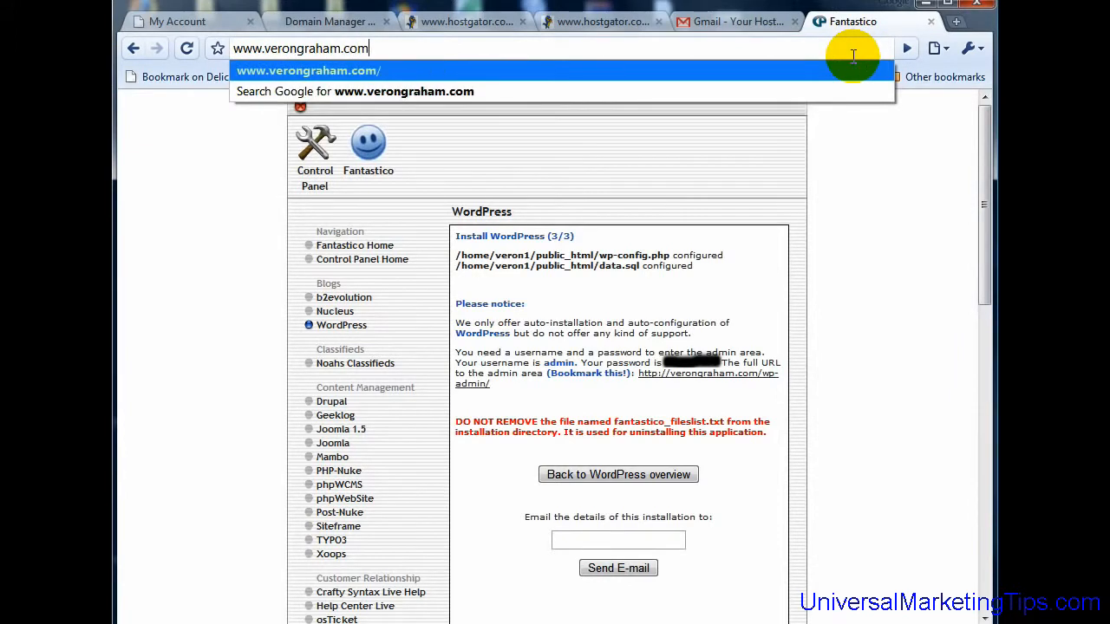
{"action": "key", "text": "Return"}
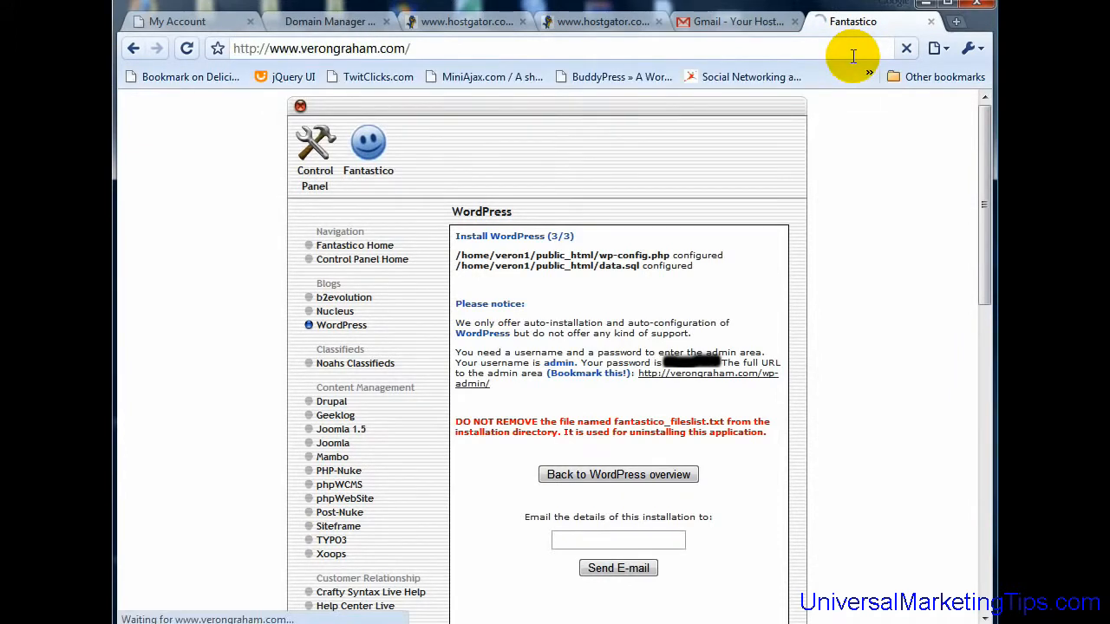